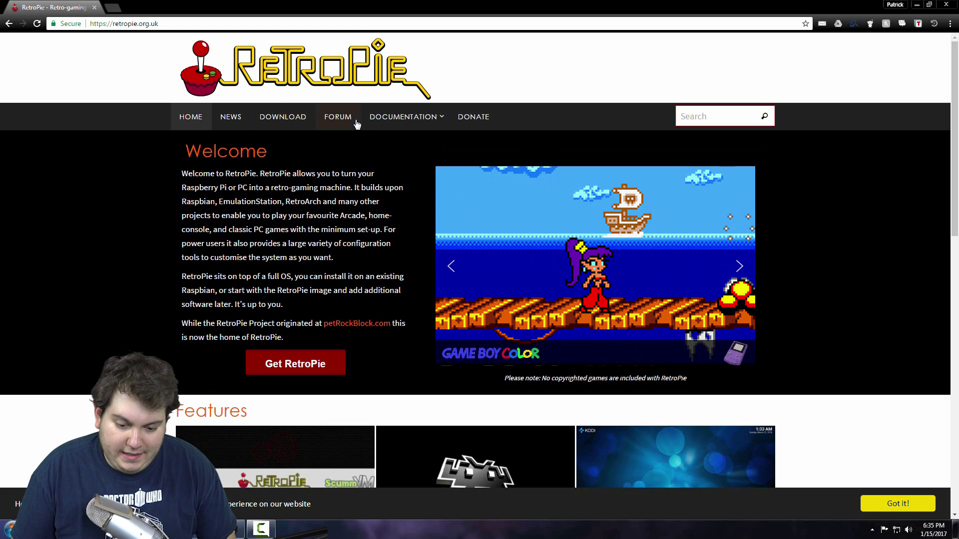
Step: Download the Raspberry Pi 2/3 RetroPie image from the site's DOWNLOAD page in Chrome
click(276, 122)
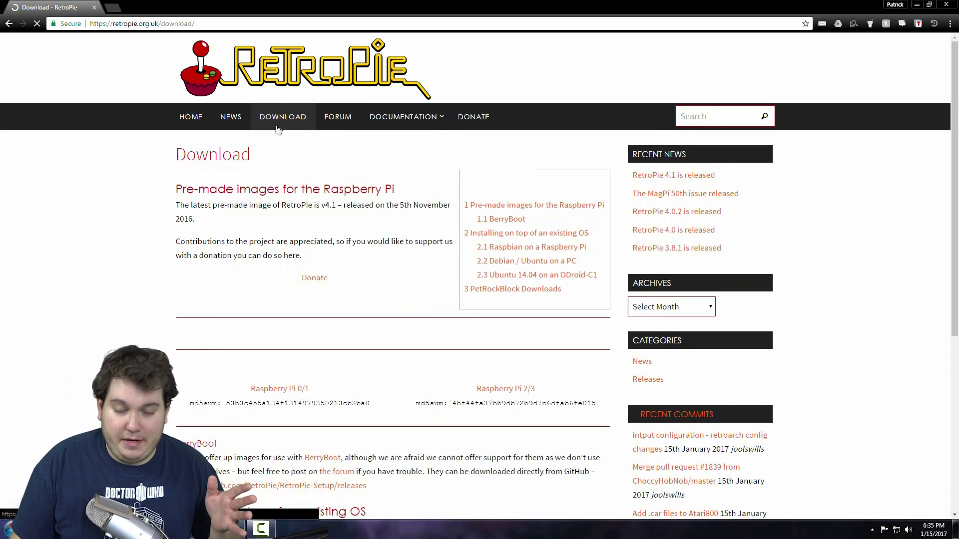
scroll(379, 249, down, 2)
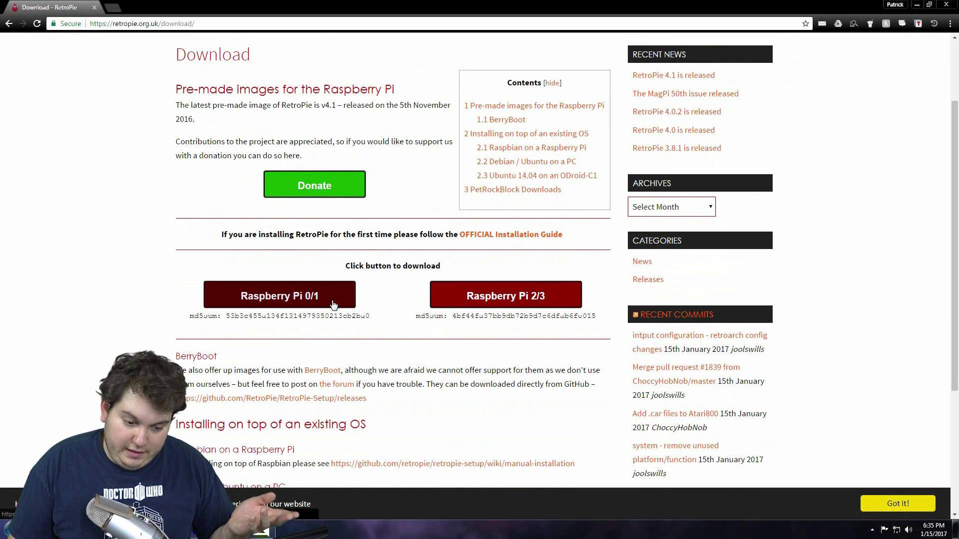
click(518, 300)
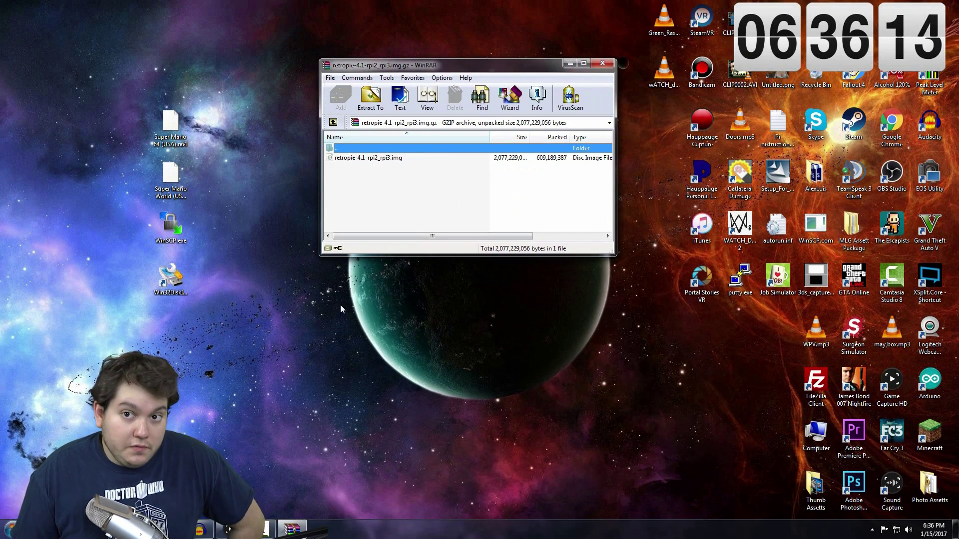
Step: Extract retropie-4.1-rpi2_rpi3.img to the desktop, dismiss the boot-drive pop-ups, and launch Win32 Disk Imager
drag(376, 158, 228, 202)
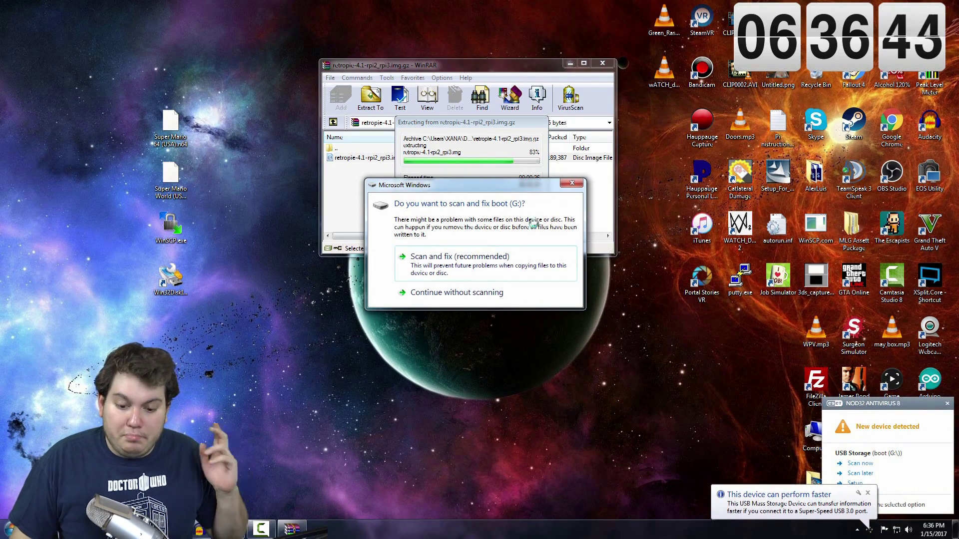
click(571, 183)
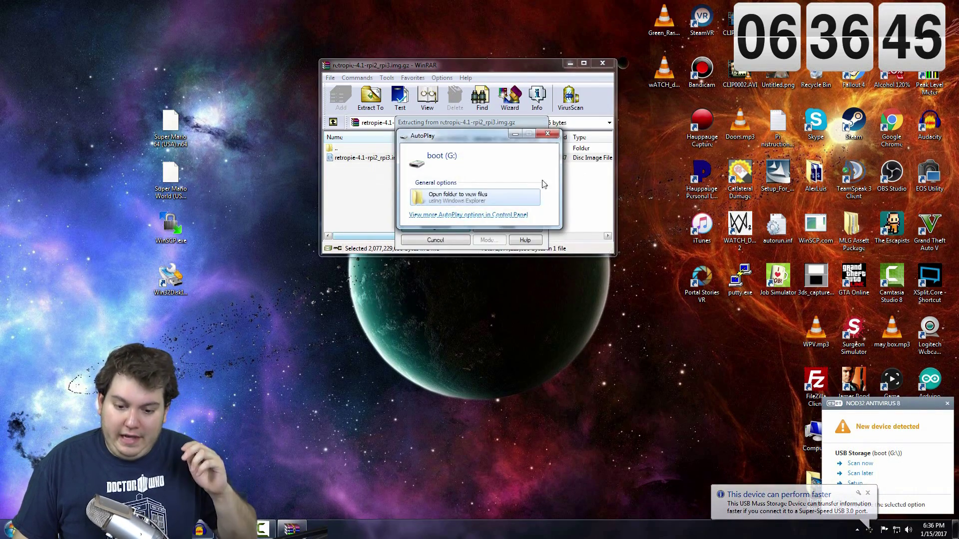
click(548, 134)
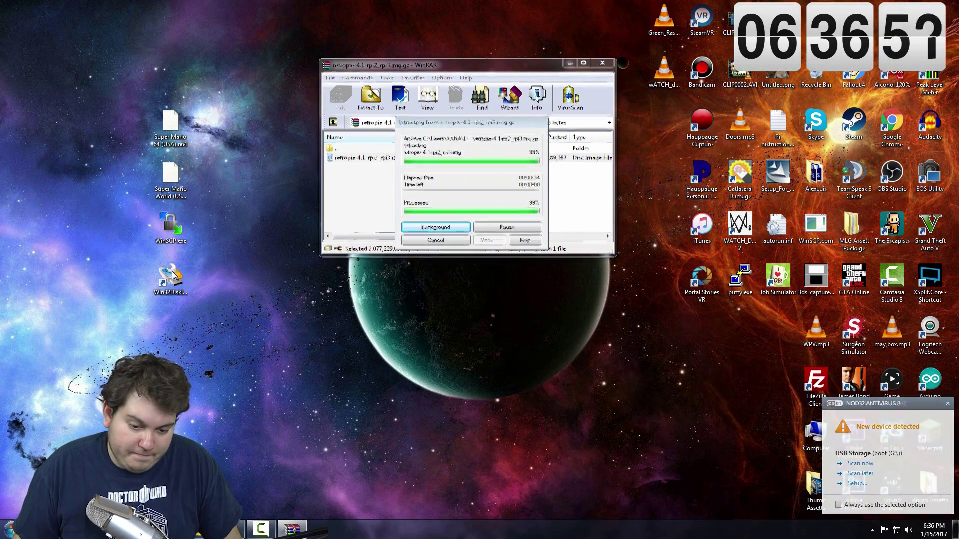
double_click(170, 278)
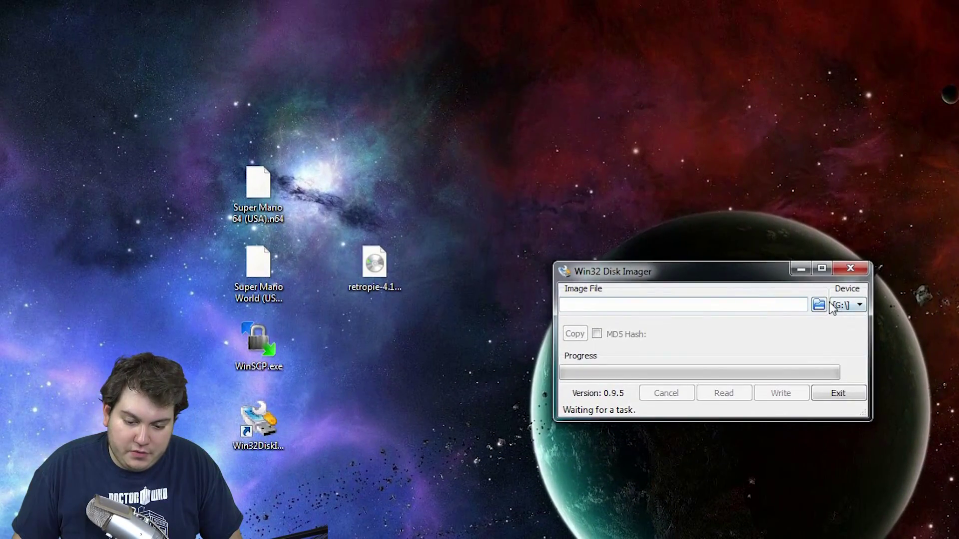
Step: Load retropie-4.1-rpi2_rpi3.img from the Desktop as the imager's image file
click(819, 306)
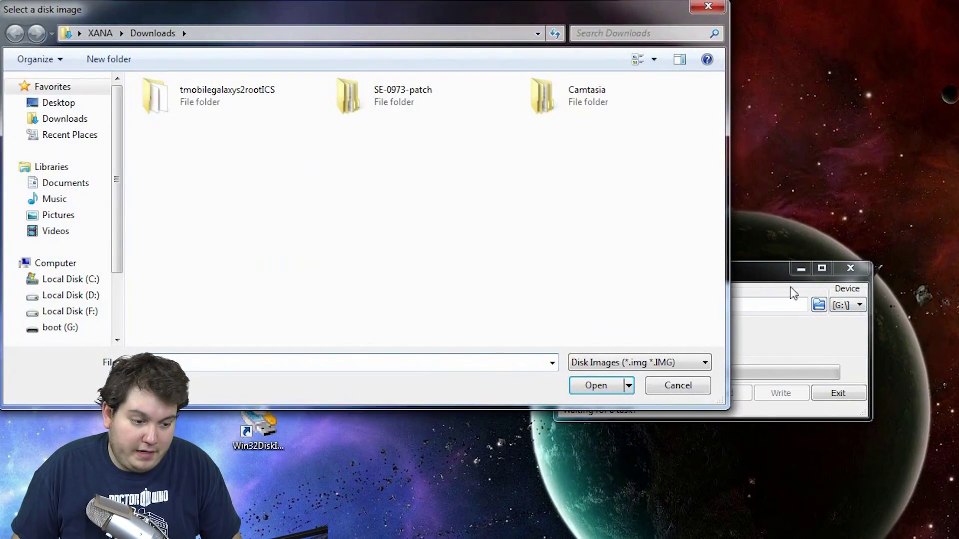
click(59, 103)
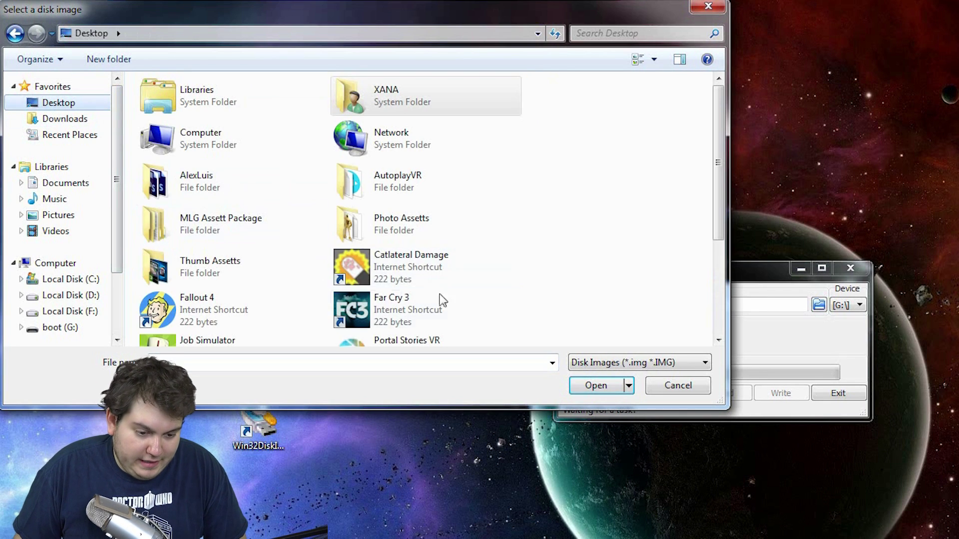
click(422, 278)
scroll(422, 277, down, 3)
click(240, 242)
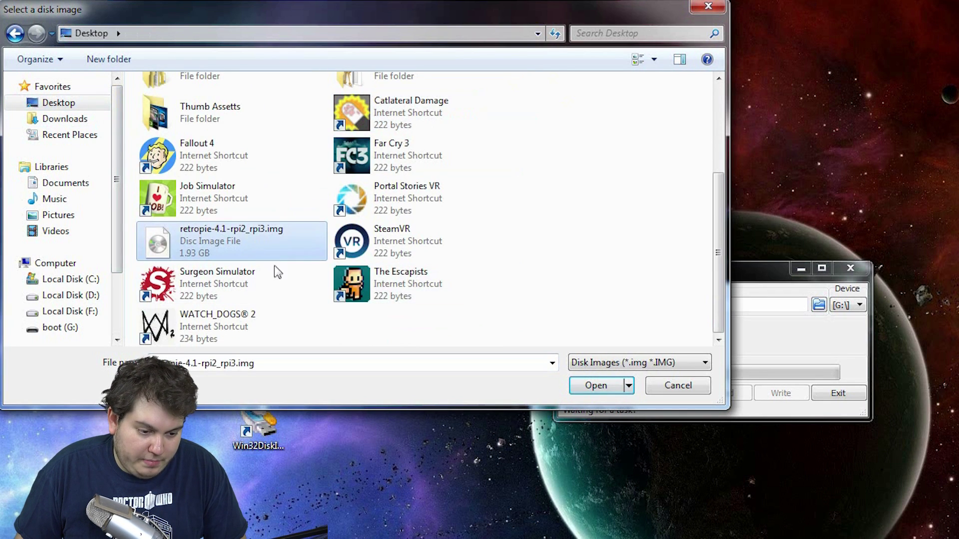
click(597, 385)
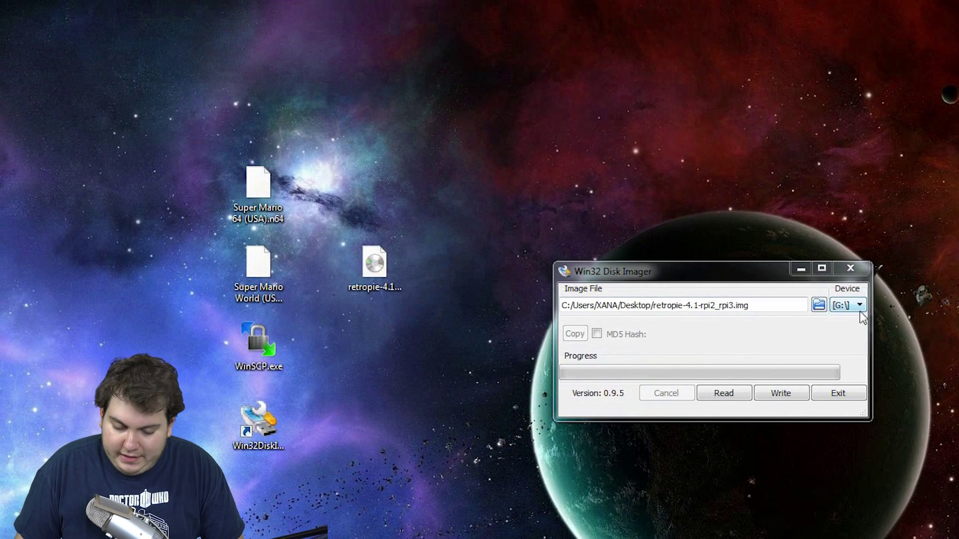
Step: Confirm in File Explorer that boot (G:) is the removable SD card
key(super+e)
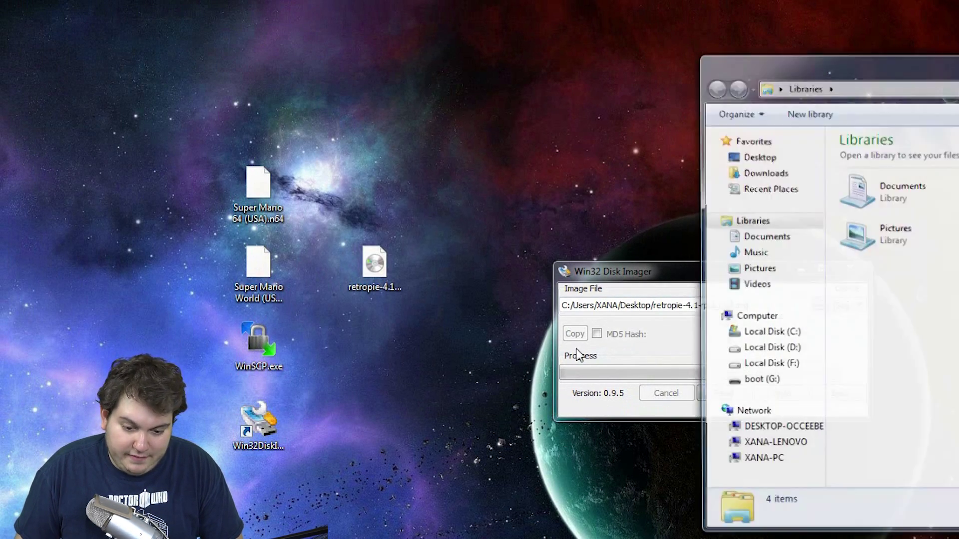
click(777, 317)
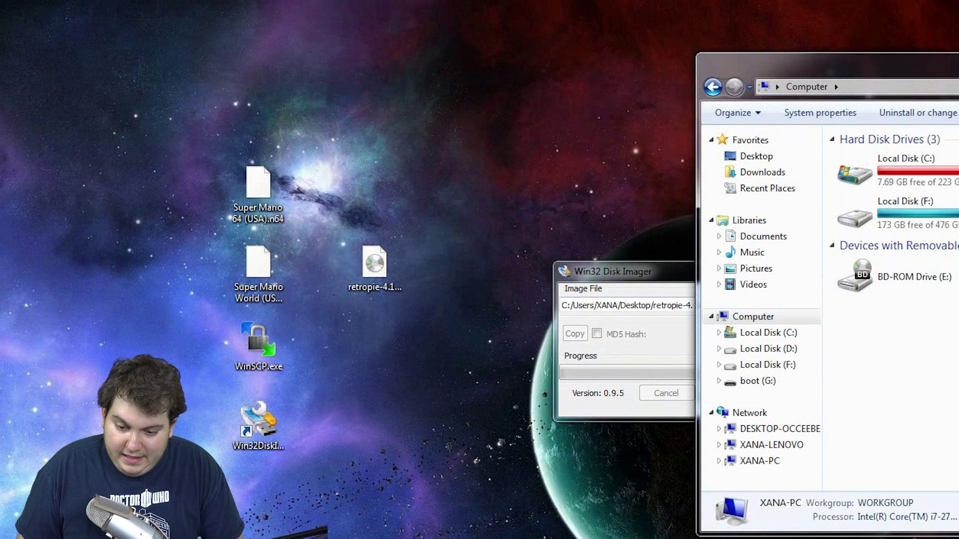
key(b)
key(alt+F4)
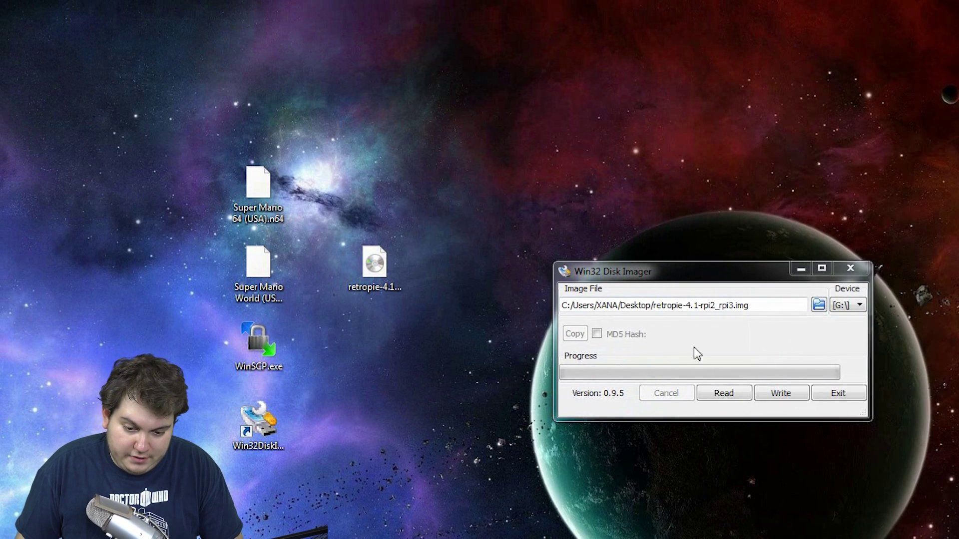
Step: Write the image to the G: card, confirm the overwrite, and exit after Write Successful
click(783, 396)
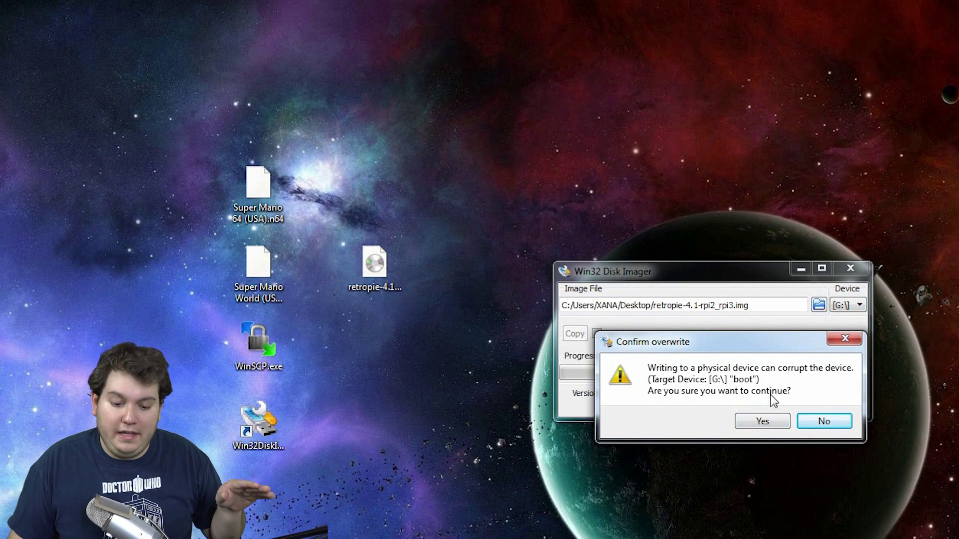
click(780, 427)
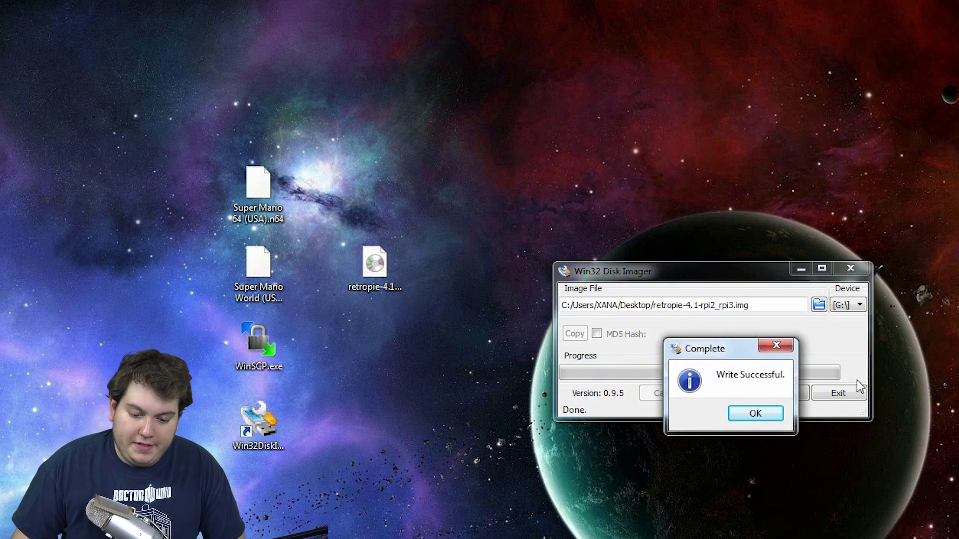
click(754, 414)
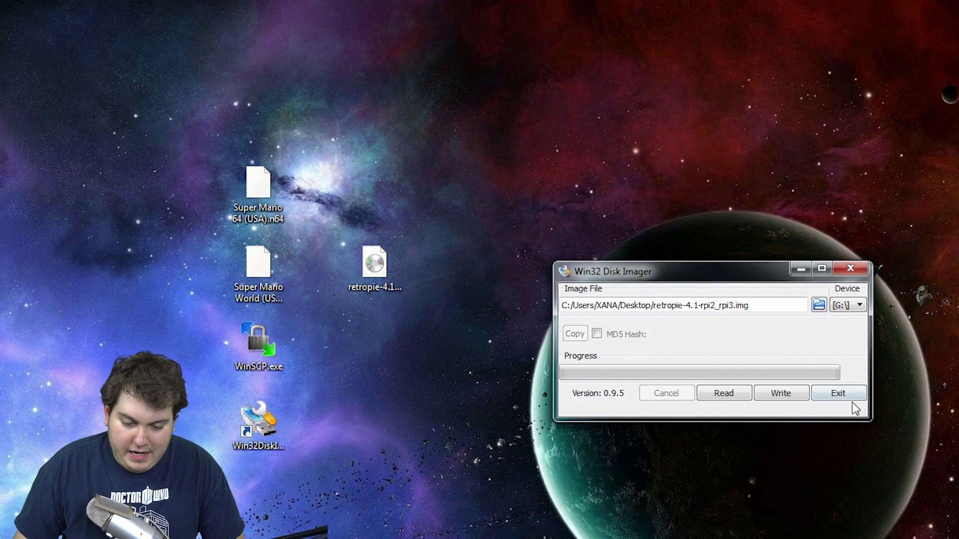
click(838, 394)
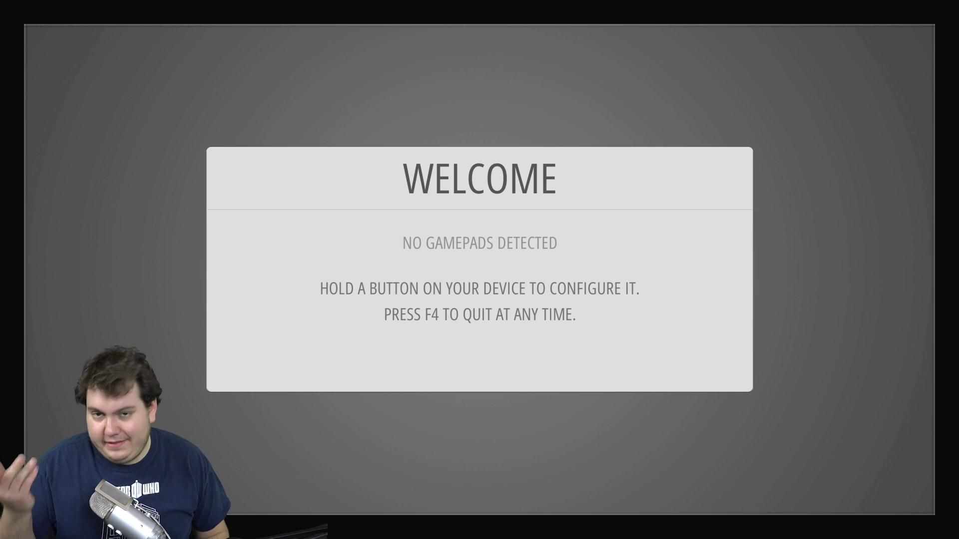
Step: Begin configuring the keyboard as the controller from the Welcome screen using Enter
key(Return)
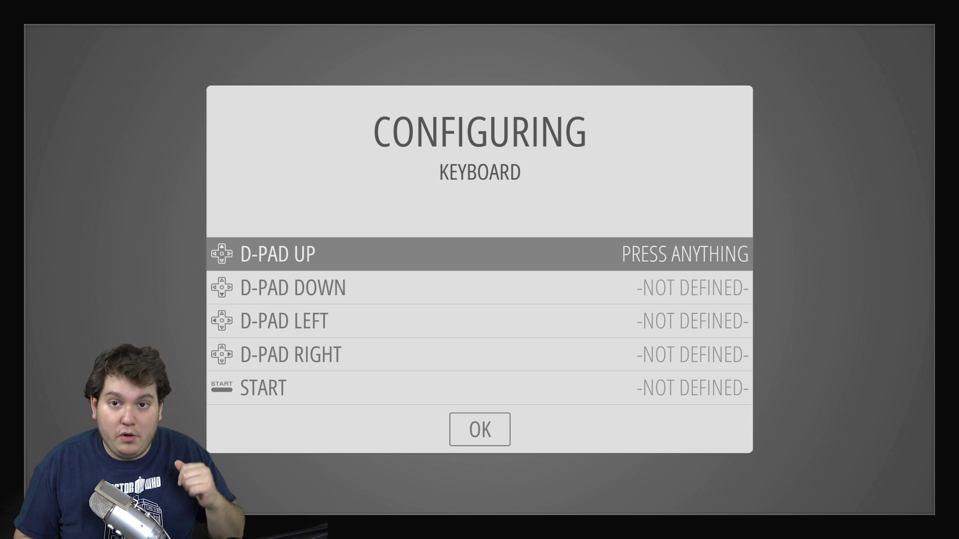
Step: Bind each controller input to a key: arrows, Enter, space, a, b, x, y, q, w, digits, minus, equal
key(Up)
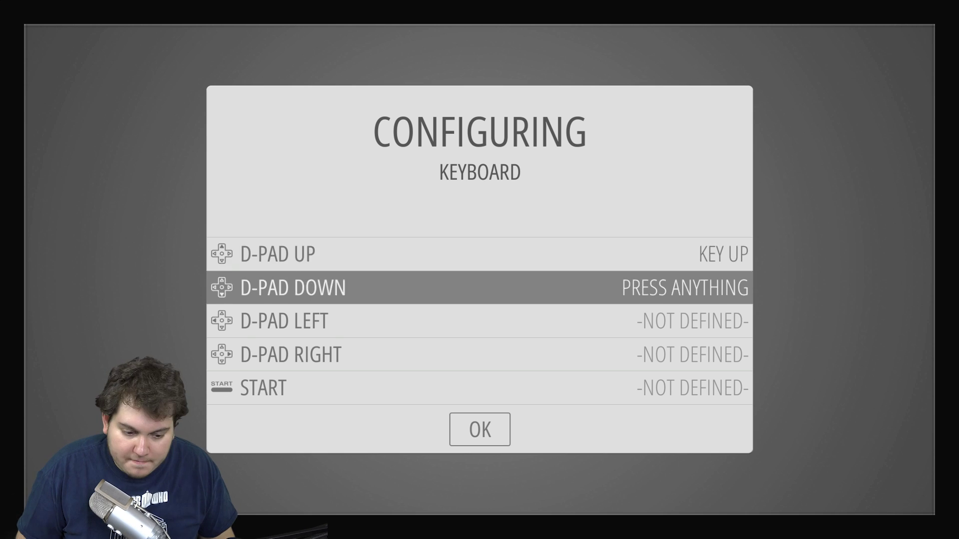
key(Down)
key(Left)
key(Right)
key(Return)
key(space)
key(a)
key(b)
key(x)
key(y)
key(q)
key(w)
key(1)
key(2)
key(3)
key(4)
key(7)
key(8)
key(9)
key(0)
key(minus)
key(equal)
key(q)
key(w)
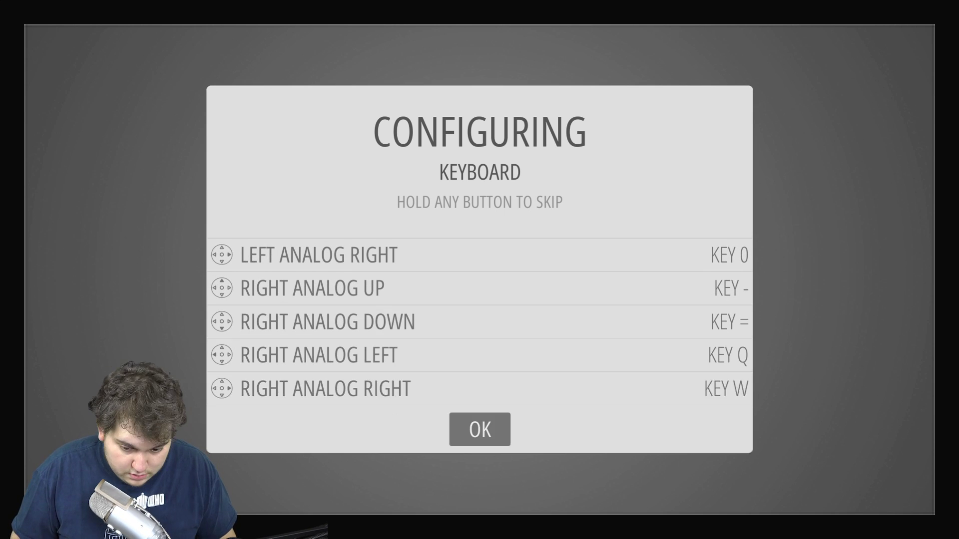
Step: Review the analog stick bindings and save the keyboard mapping with OK
key(Up)
key(Up)
key(Up)
key(Up)
key(Down)
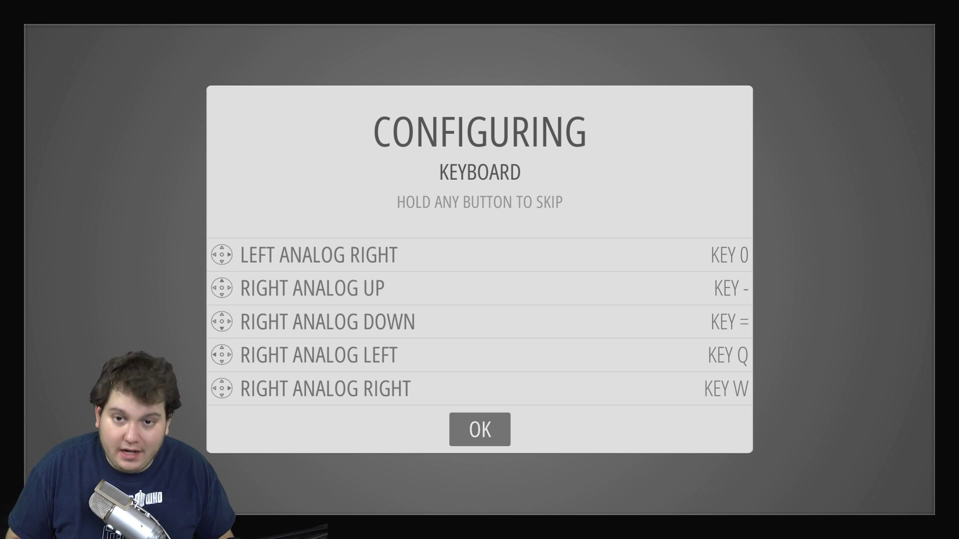
key(Up)
key(Up)
key(Up)
key(Up)
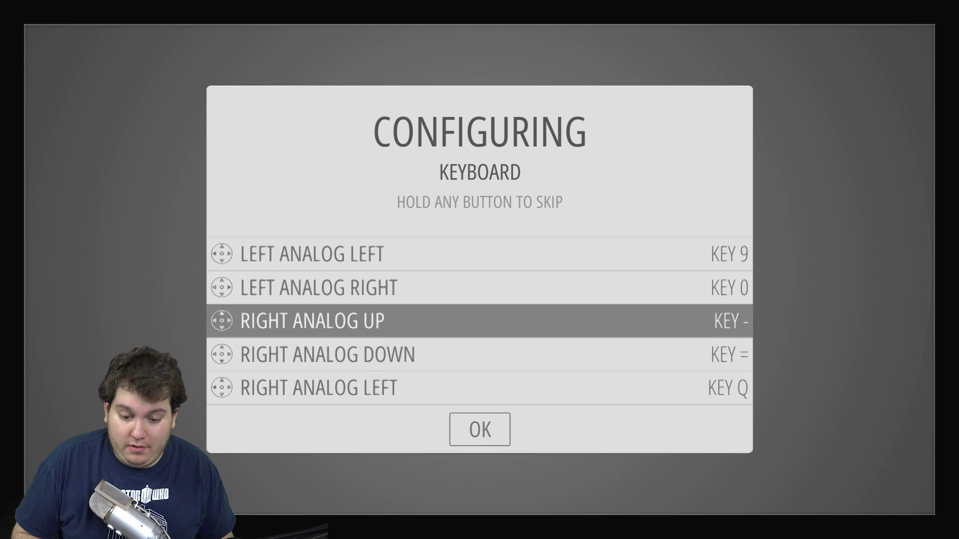
key(Up)
key(Up)
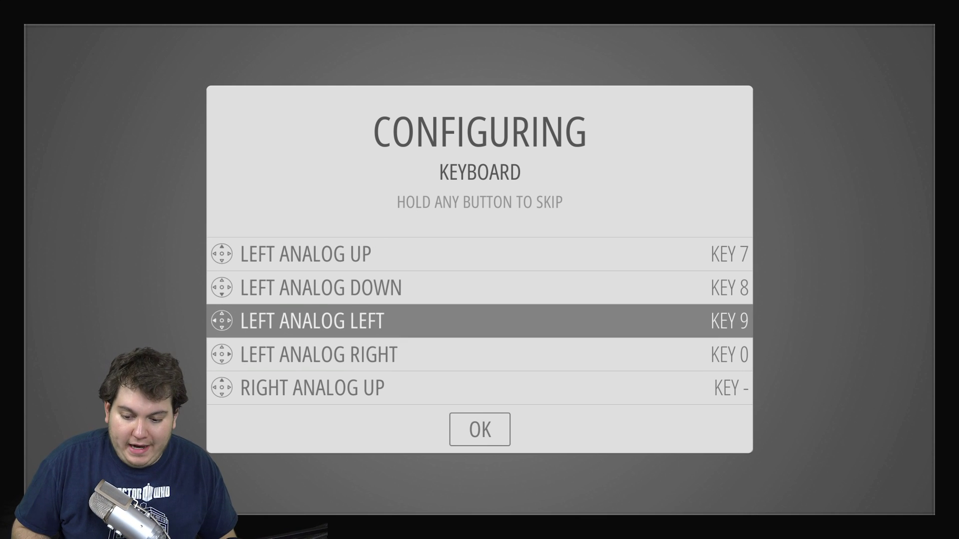
key(Down)
key(Down)
key(Down)
key(Down)
key(Down)
key(Down)
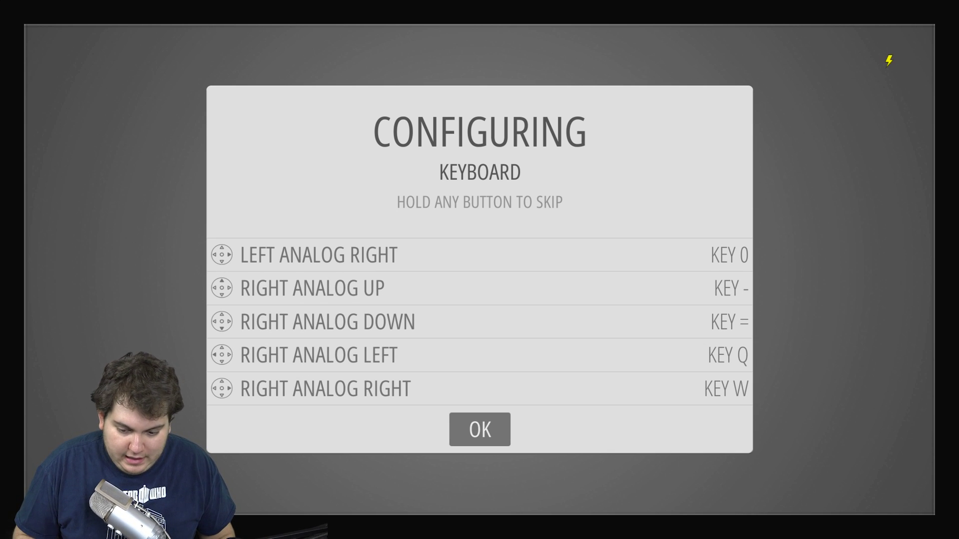
key(Return)
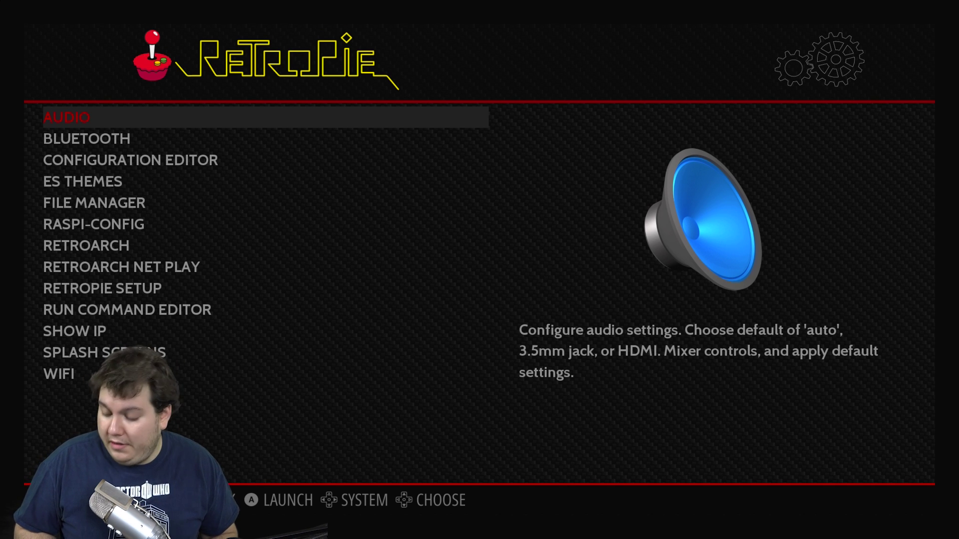
key(Down)
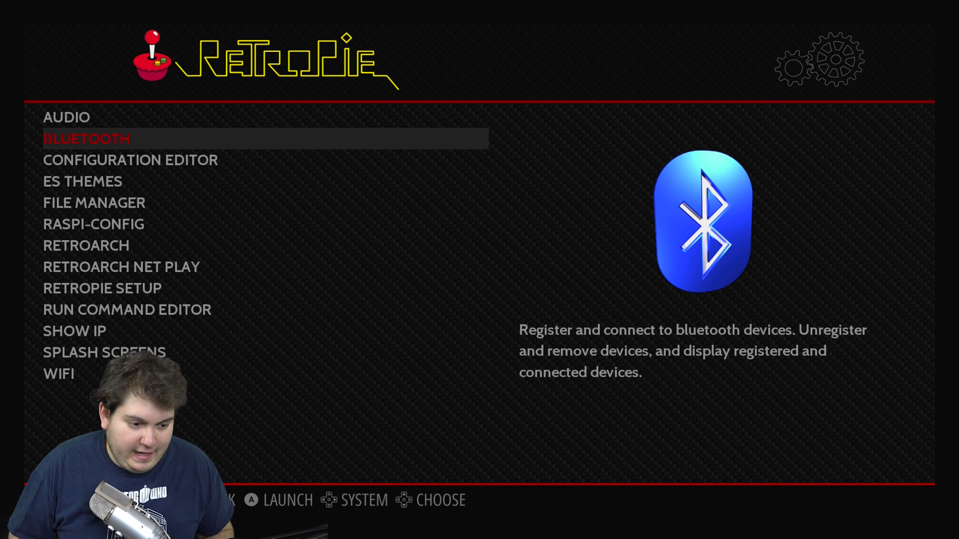
key(Down)
key(Down)
key(Down)
key(Down)
key(Down)
key(Down)
key(Down)
key(Down)
key(Down)
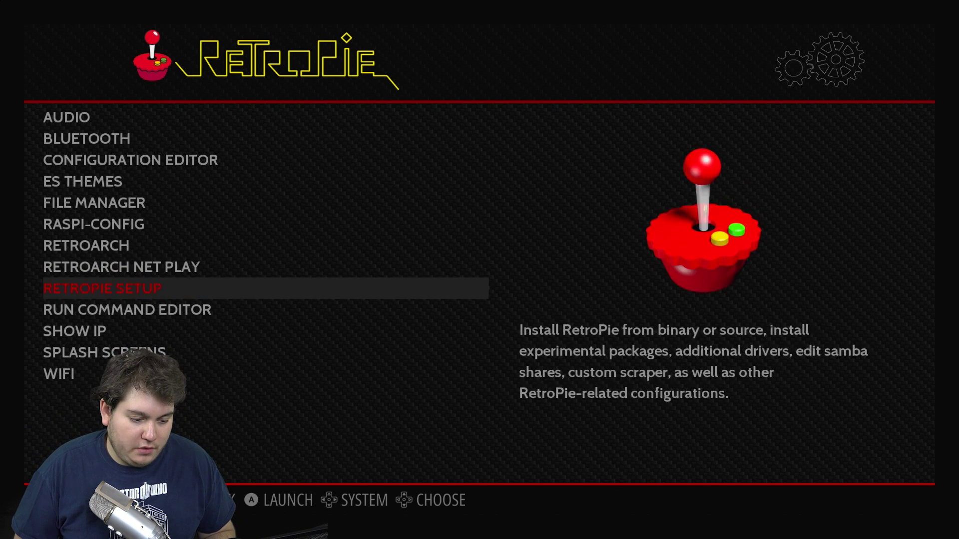
key(Down)
key(Down)
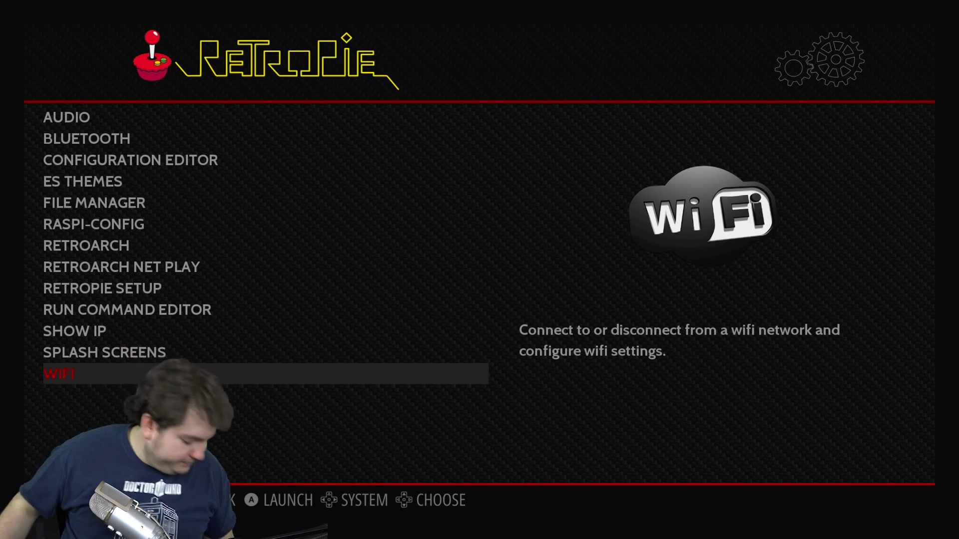
key(Up)
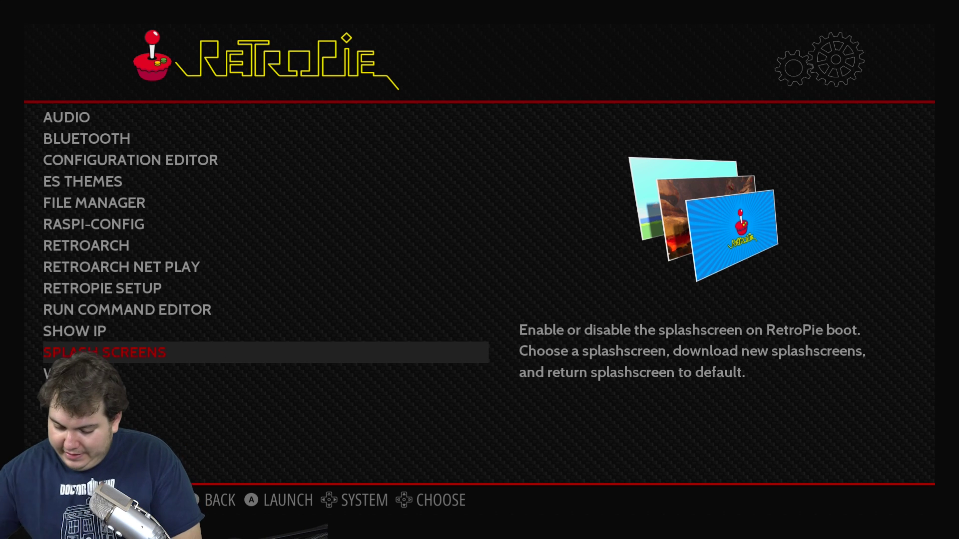
key(Up)
key(Up)
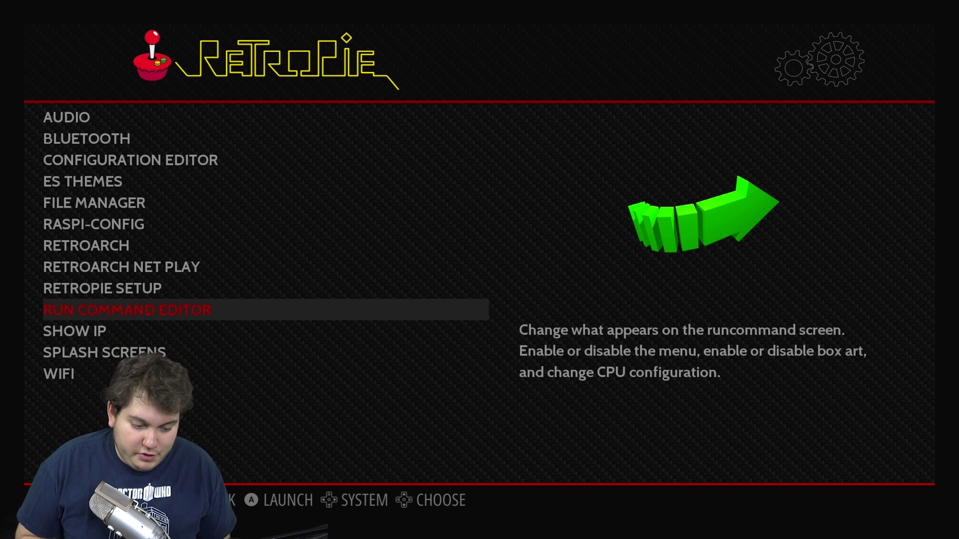
Step: Map Gamepad 1 via Configure Input in the main menu, leaving both triggers unmapped
key(Return)
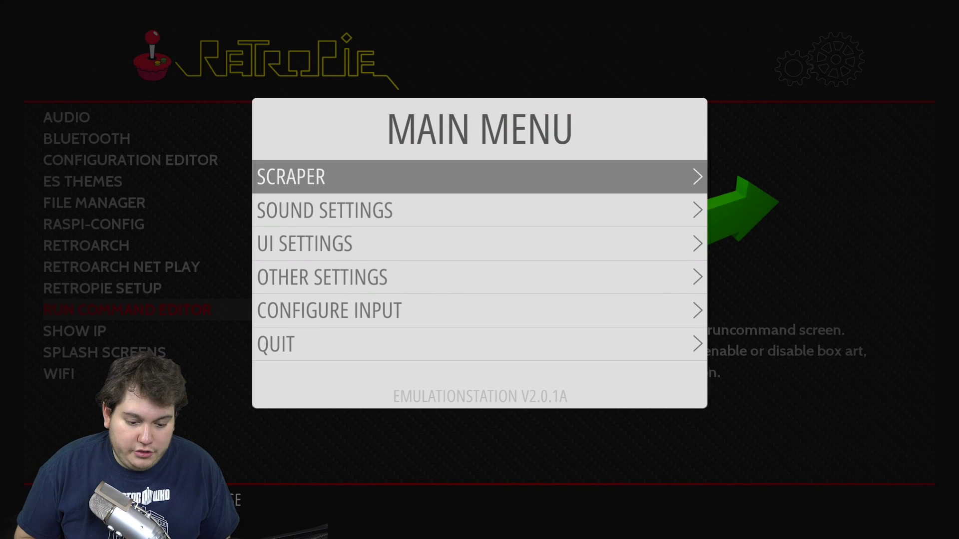
key(Down)
key(Down)
key(Down)
key(Down)
key(Return)
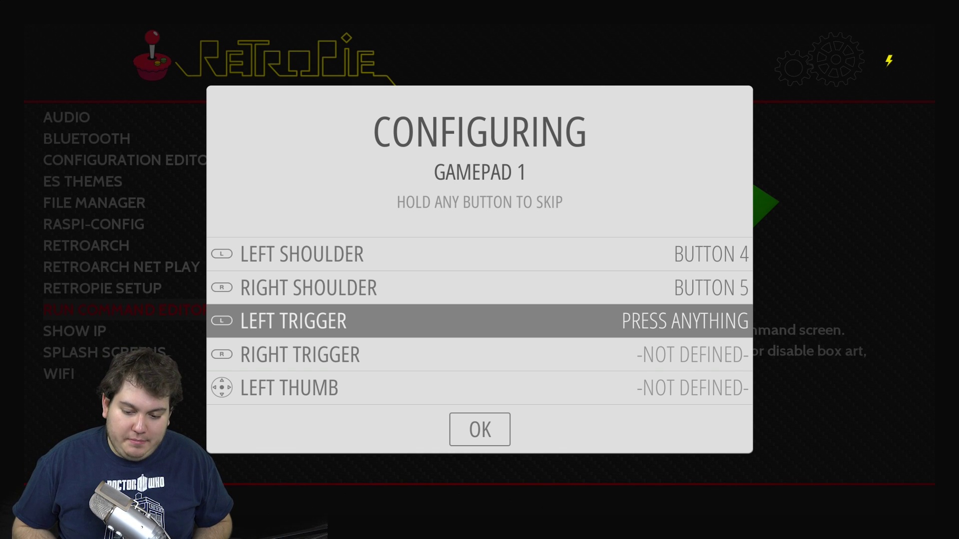
key(Return)
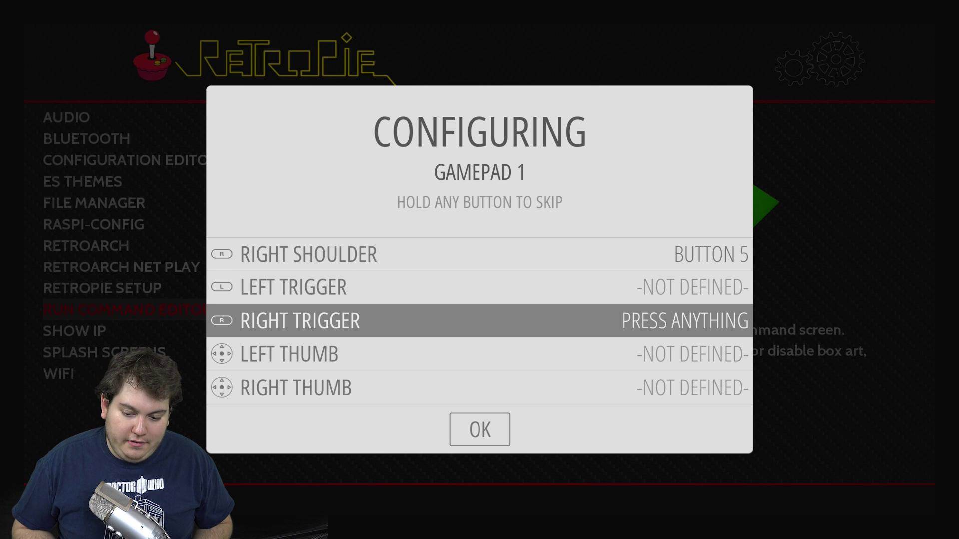
key(Return)
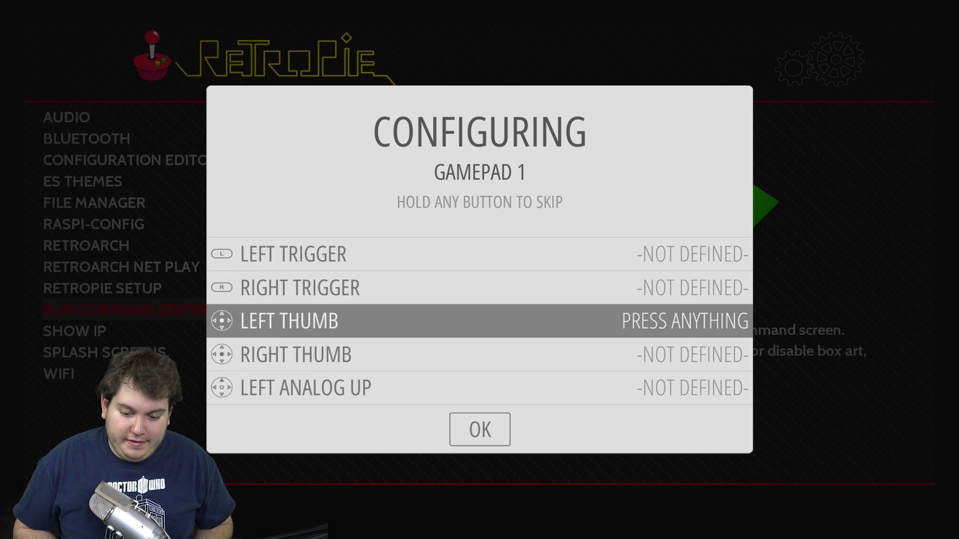
key(Escape)
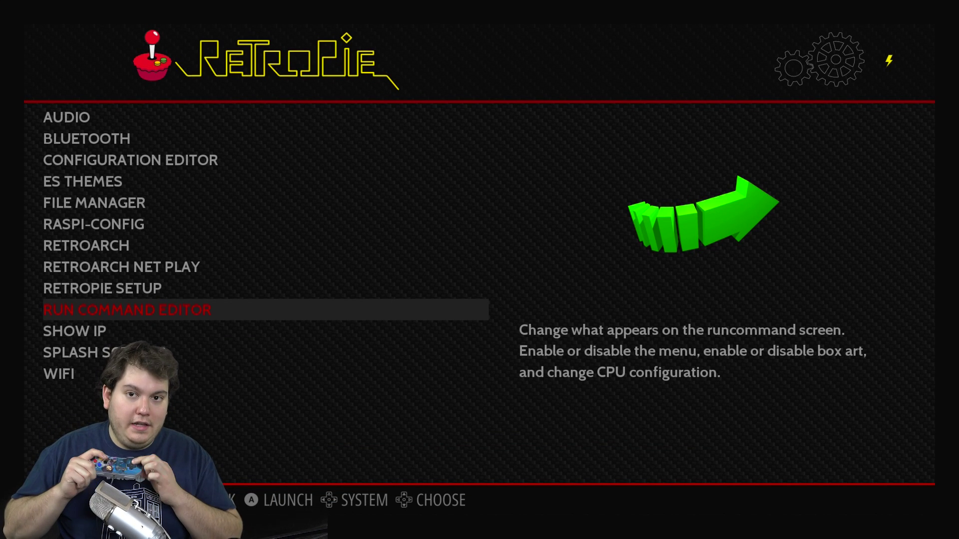
key(Down)
key(Down)
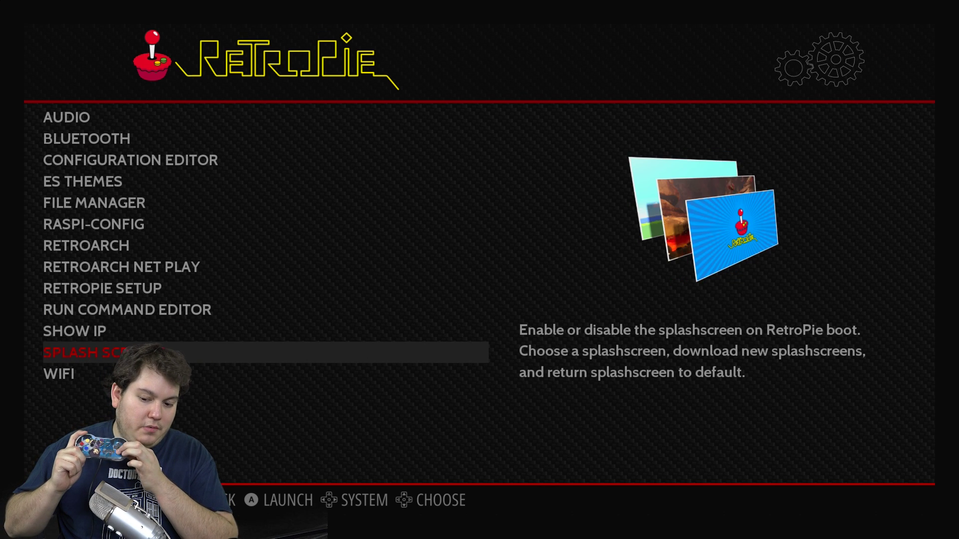
Step: Move up through the RetroPie configuration options to read the netplay description
key(Up)
key(Up)
key(Up)
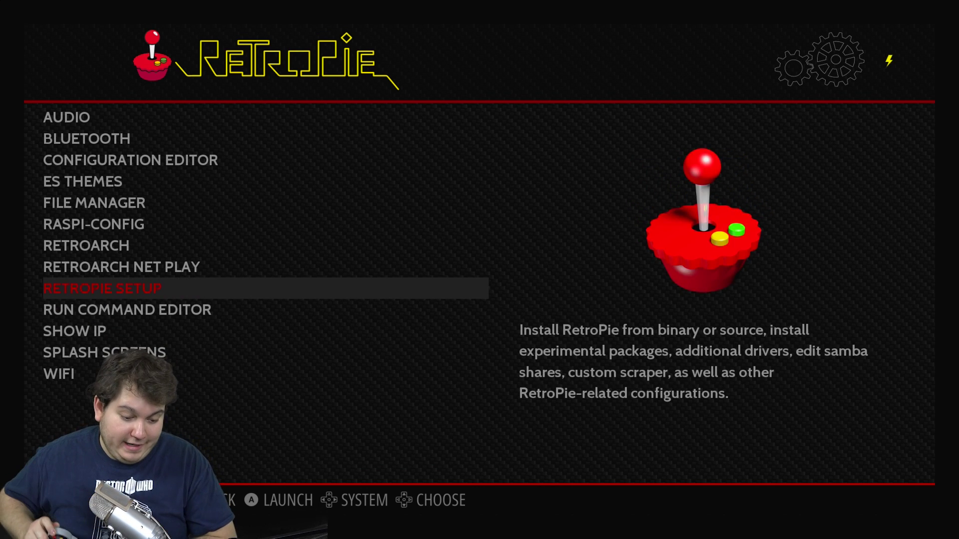
key(Up)
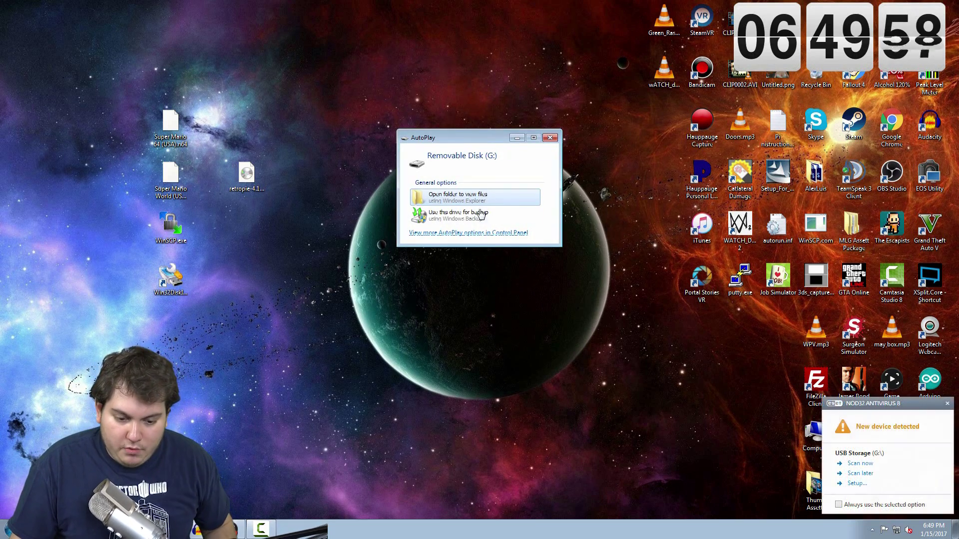
Step: Create a folder named retropie on Removable Disk (G:) and close the drive window
click(475, 197)
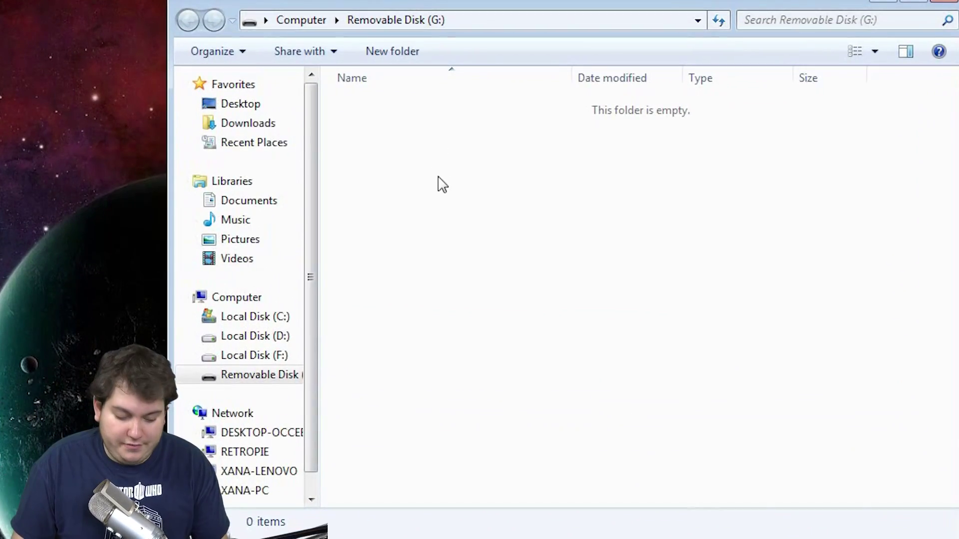
key(ctrl+shift+n)
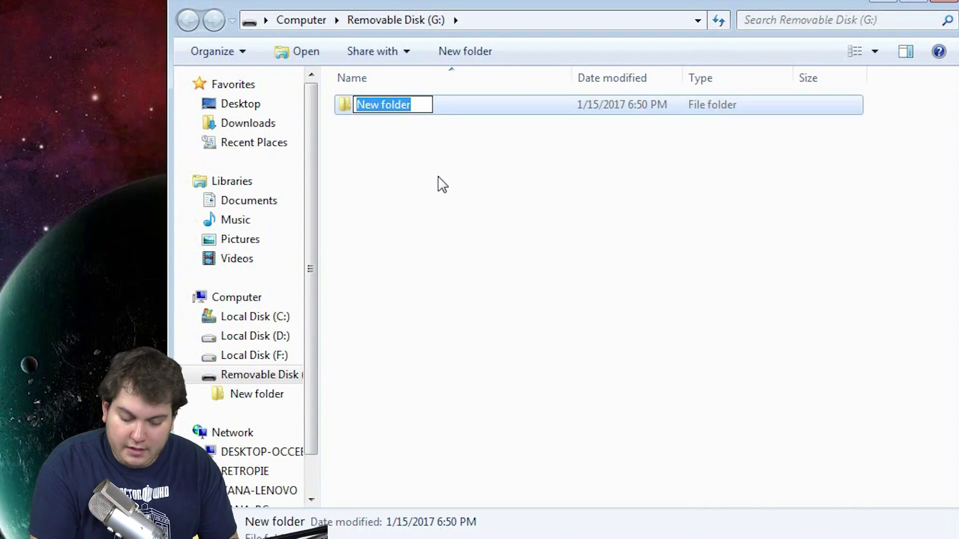
text(retro)
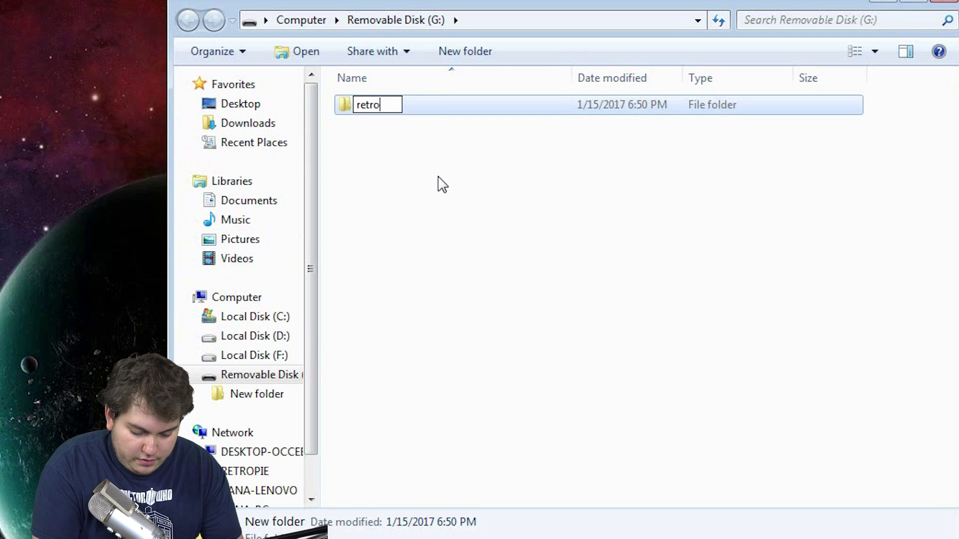
text(pie)
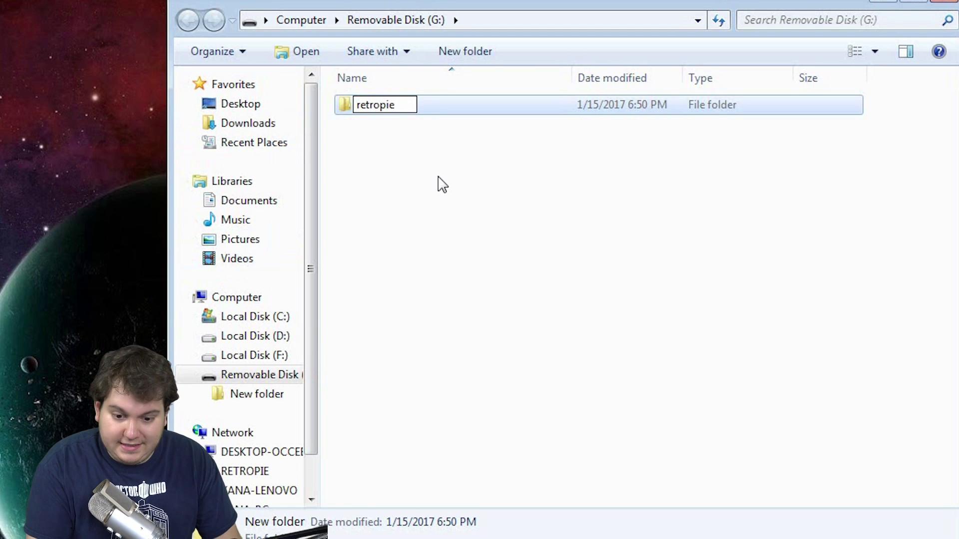
key(Return)
click(464, 203)
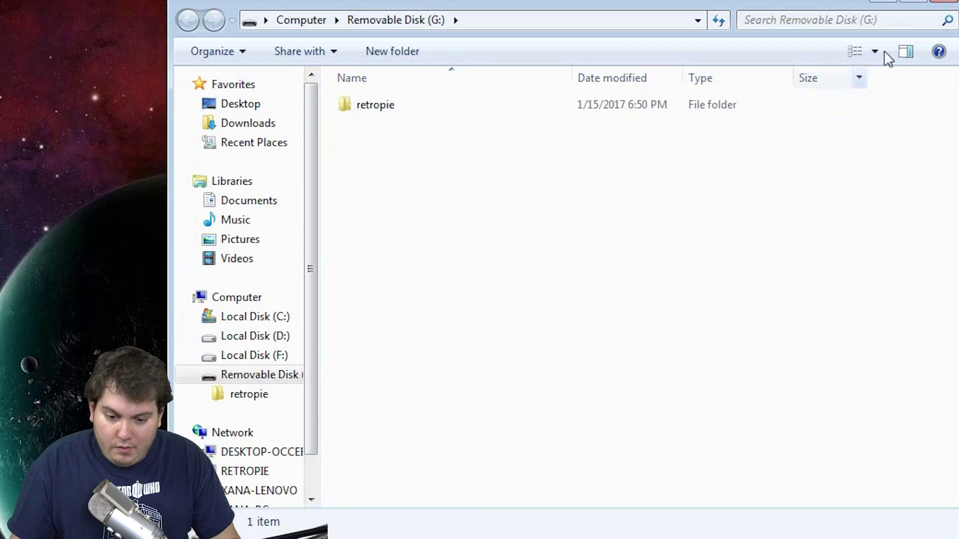
click(950, 5)
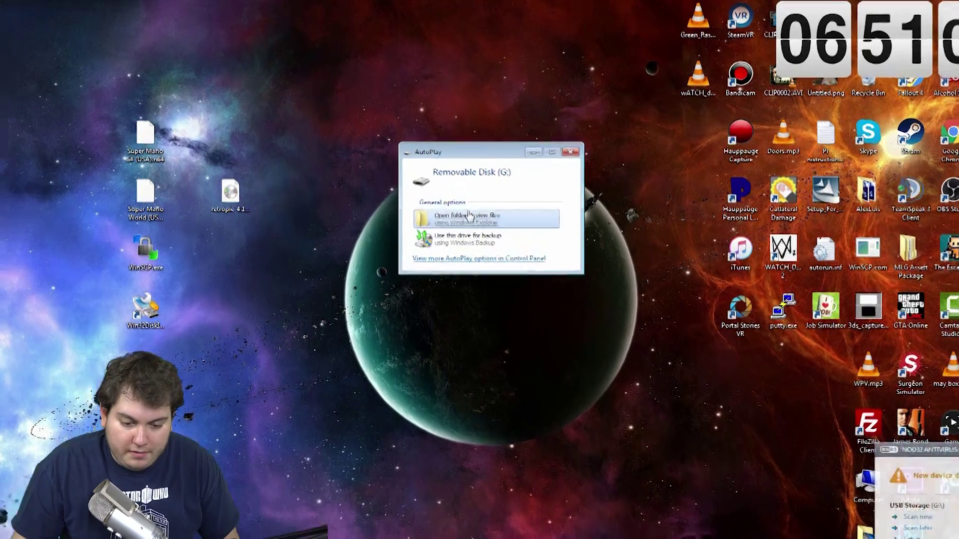
click(456, 198)
Step: Copy the Super Mario 64 ROM from the desktop into retropie/roms/n64
double_click(634, 134)
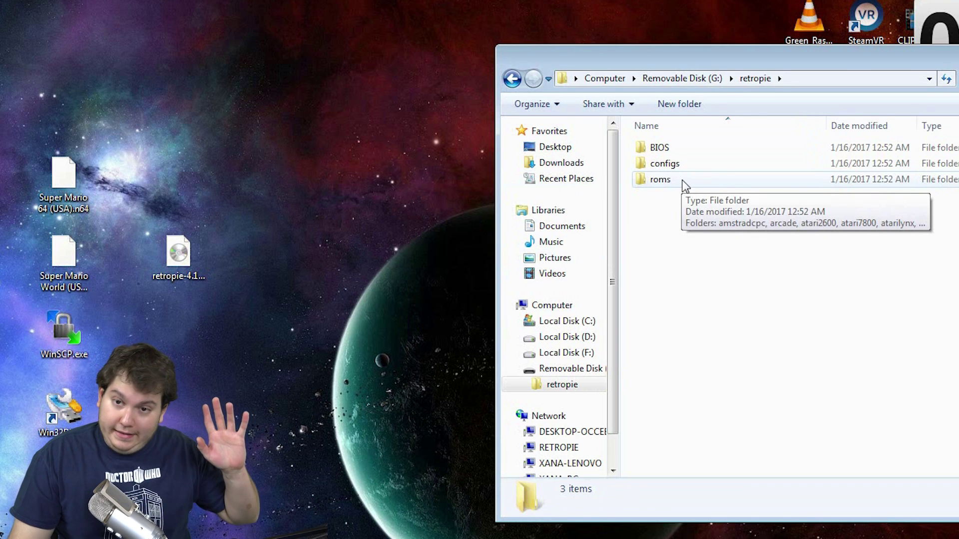
double_click(684, 182)
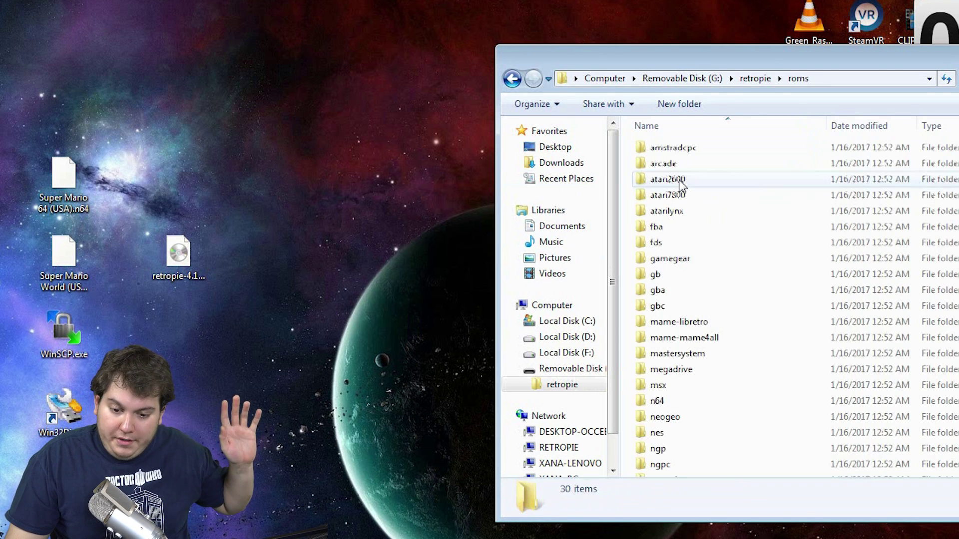
scroll(708, 216, down, 3)
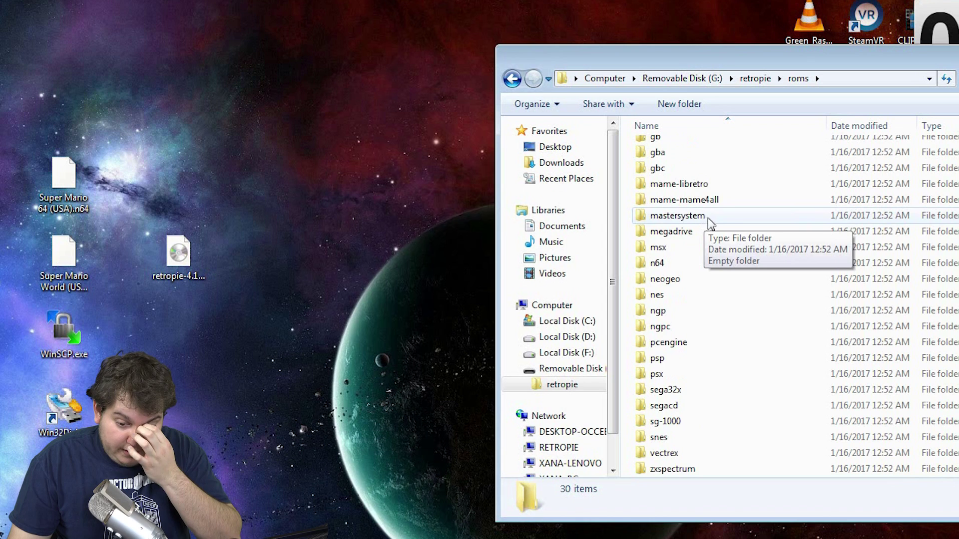
scroll(728, 321, up, 3)
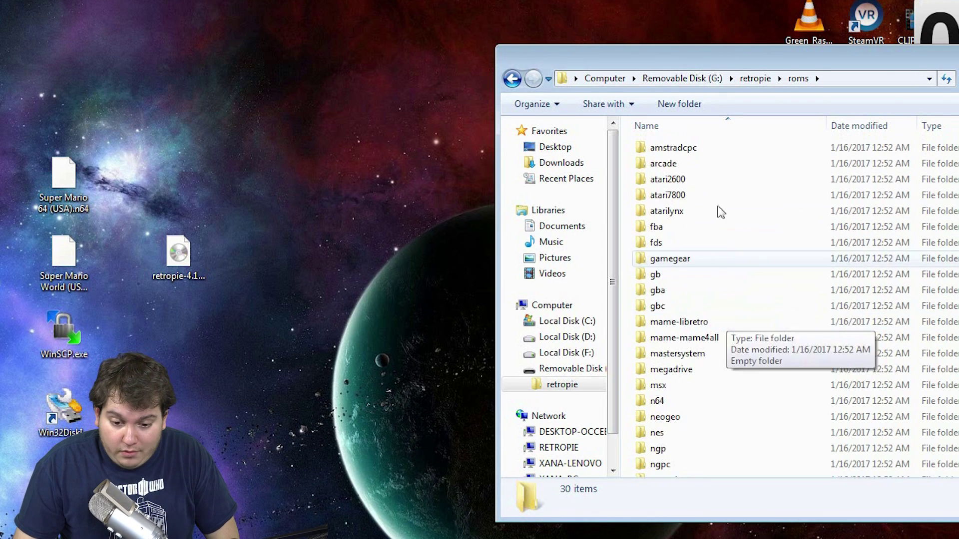
click(82, 175)
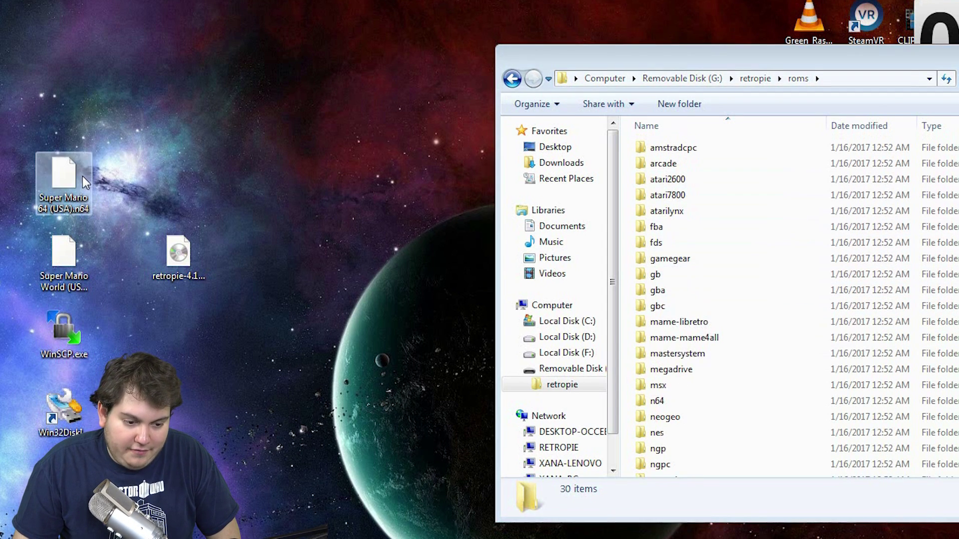
click(65, 257)
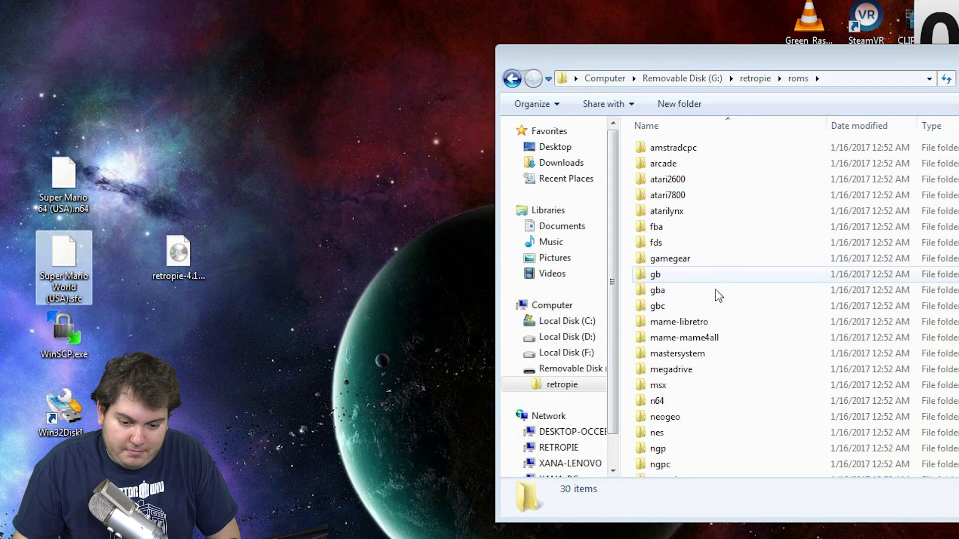
double_click(672, 402)
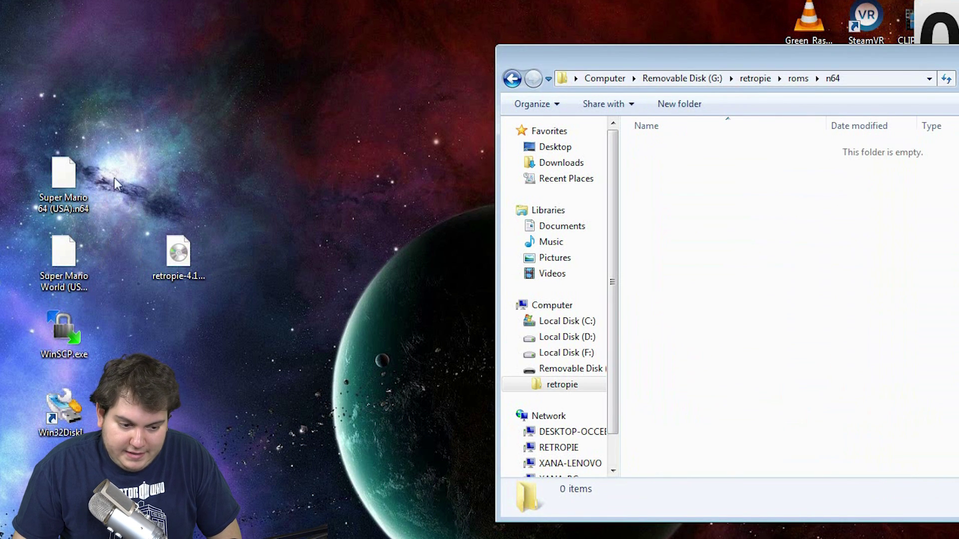
click(89, 172)
drag(89, 172, 843, 280)
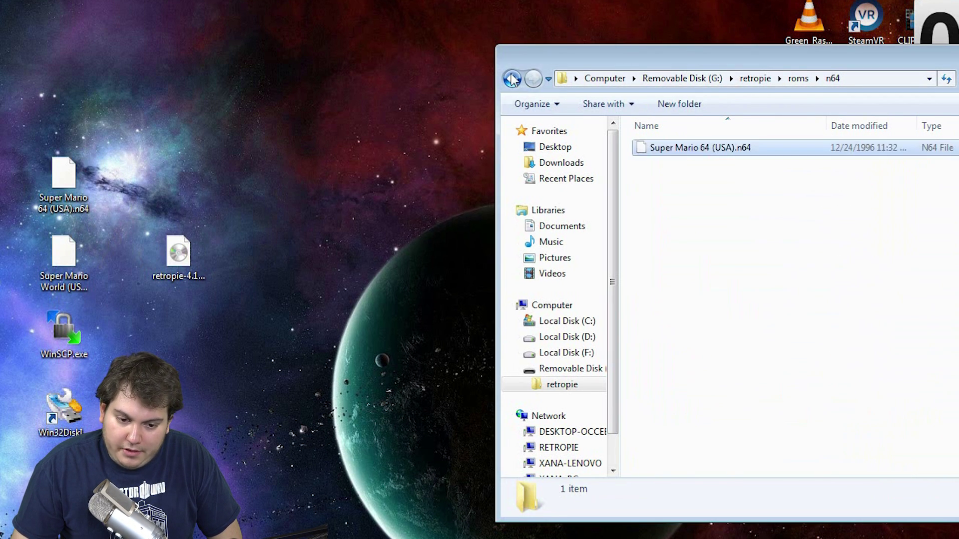
Step: Copy the Super Mario World ROM into roms/snes and close Explorer
click(521, 79)
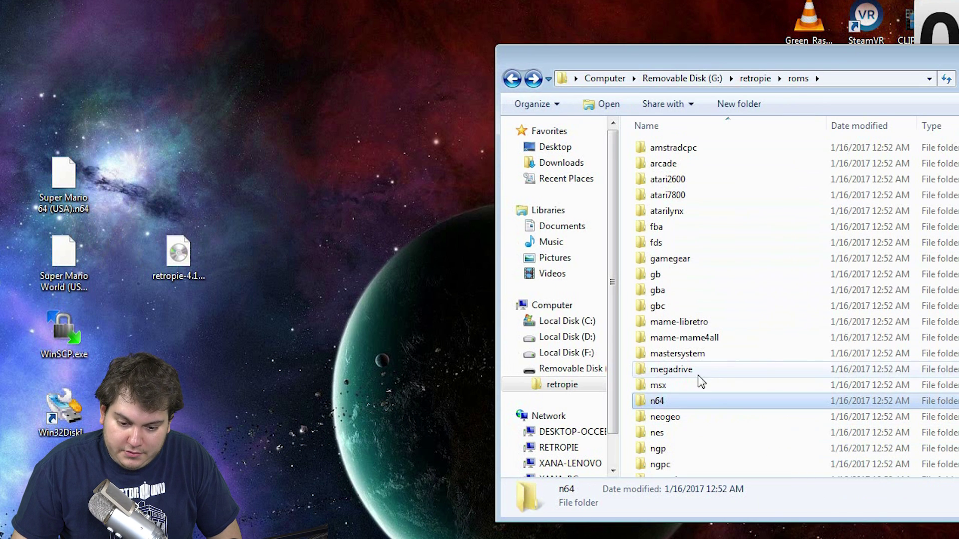
click(694, 325)
key(s)
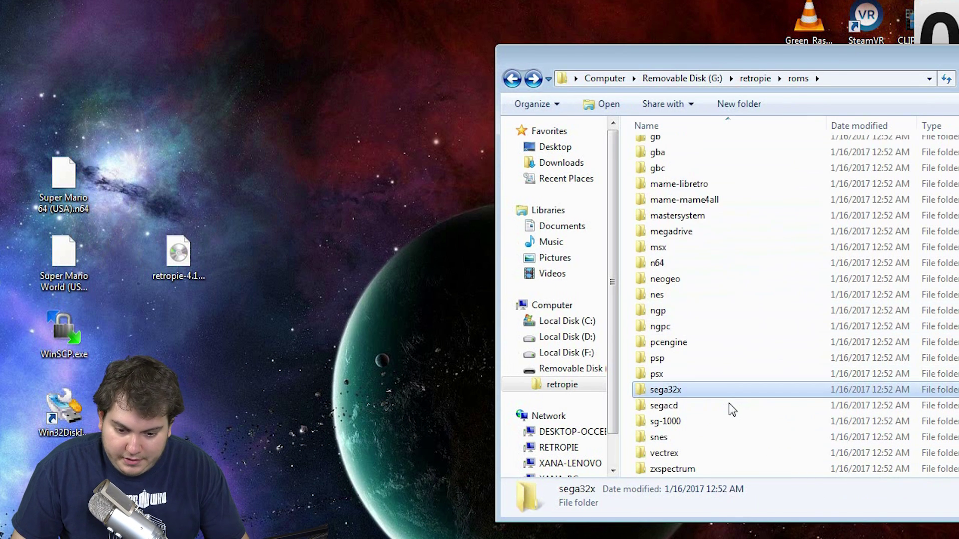
double_click(698, 438)
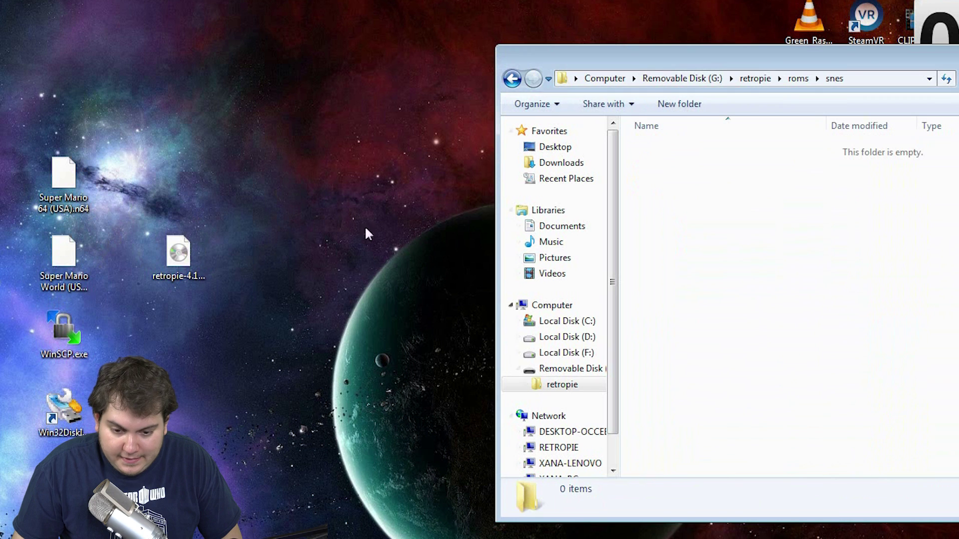
drag(74, 246, 798, 268)
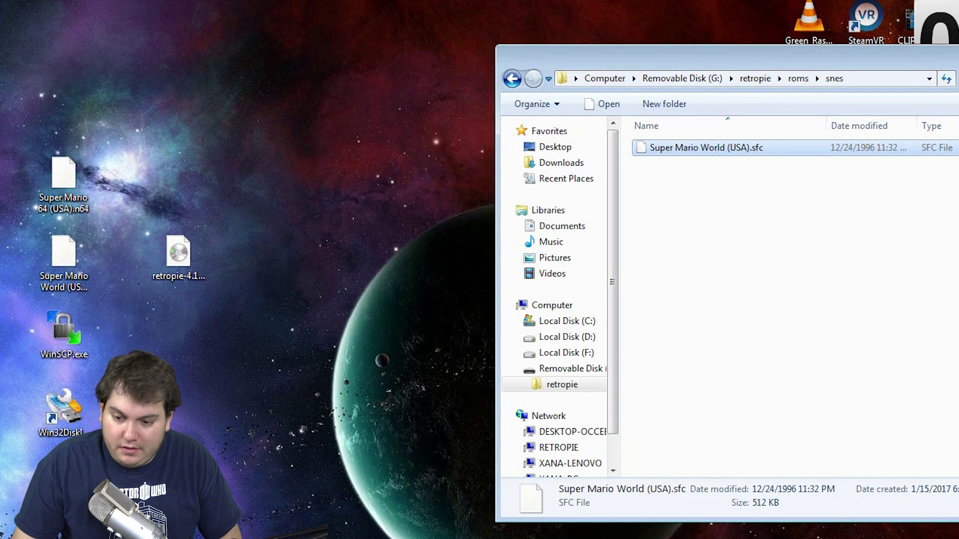
key(alt+F4)
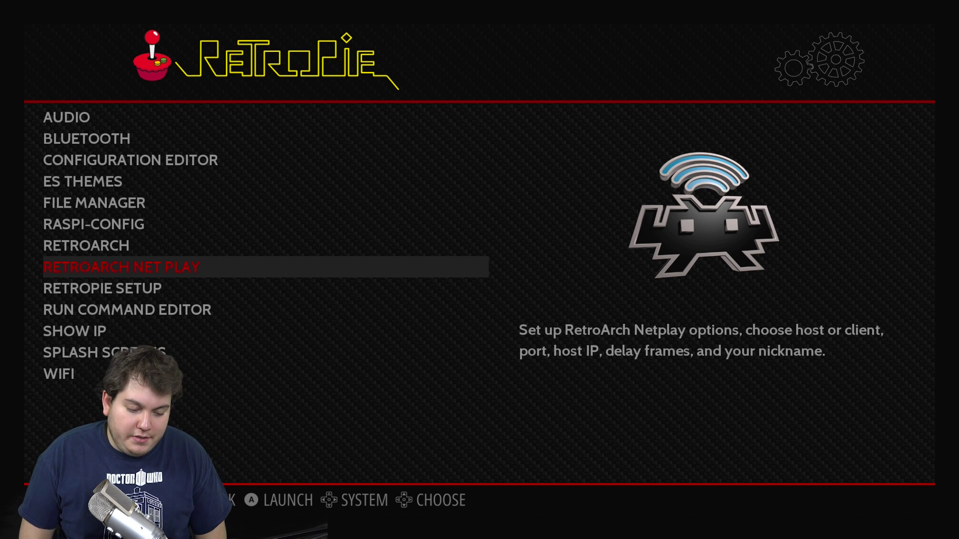
Step: Restart EmulationStation from the Quit menu, then browse between the Super Nintendo and Nintendo 64 systems
key(Return)
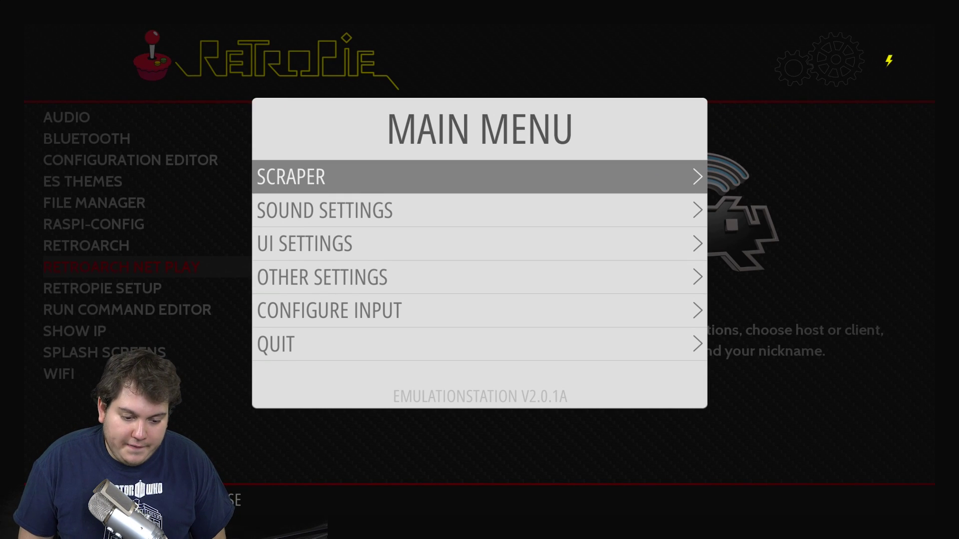
key(Down)
key(Down)
key(Down)
key(Down)
key(Down)
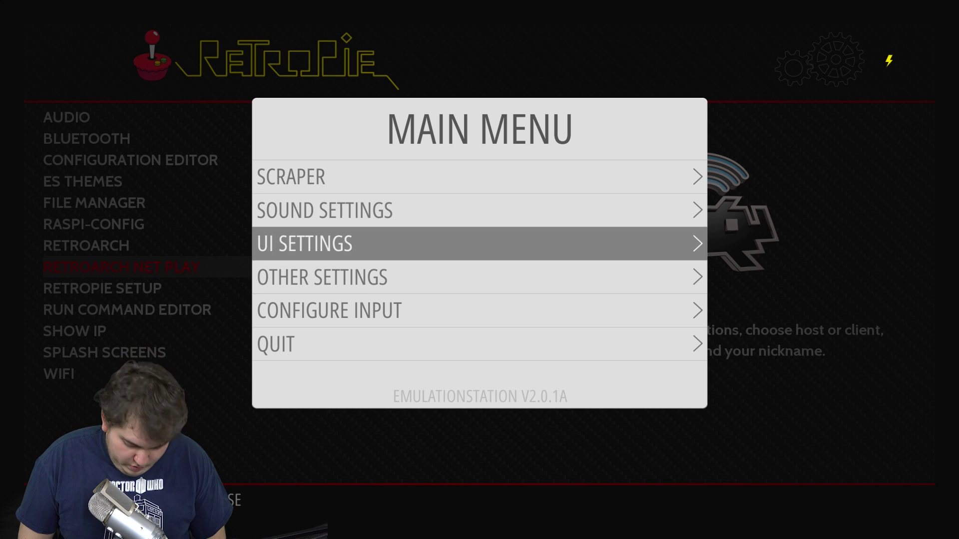
key(Return)
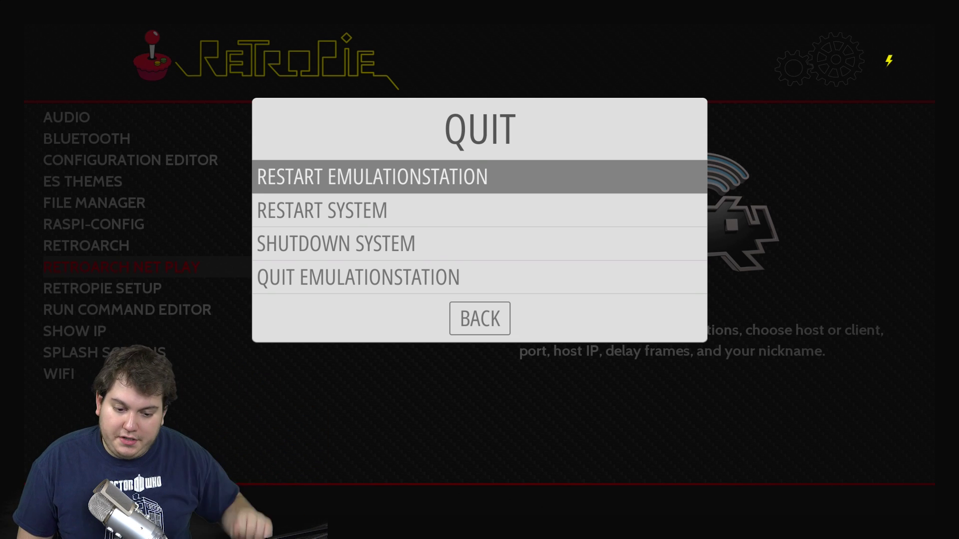
key(Return)
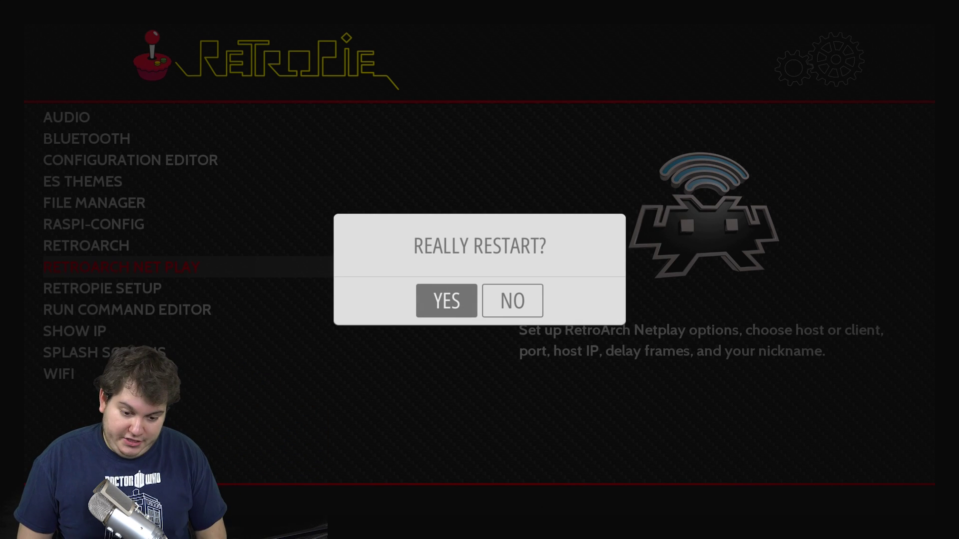
key(Return)
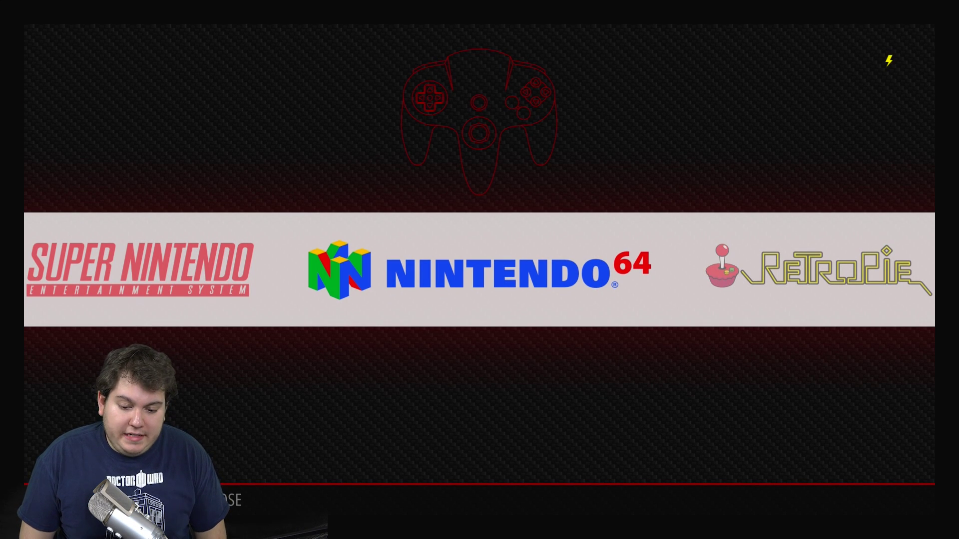
key(Left)
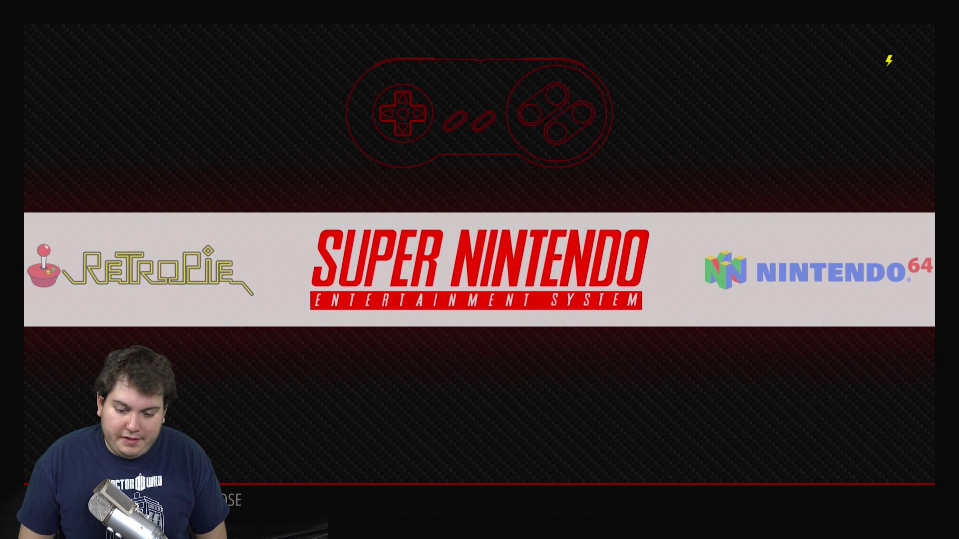
key(Right)
Step: Select the Super Nintendo system and launch Super Mario World (USA)
key(Left)
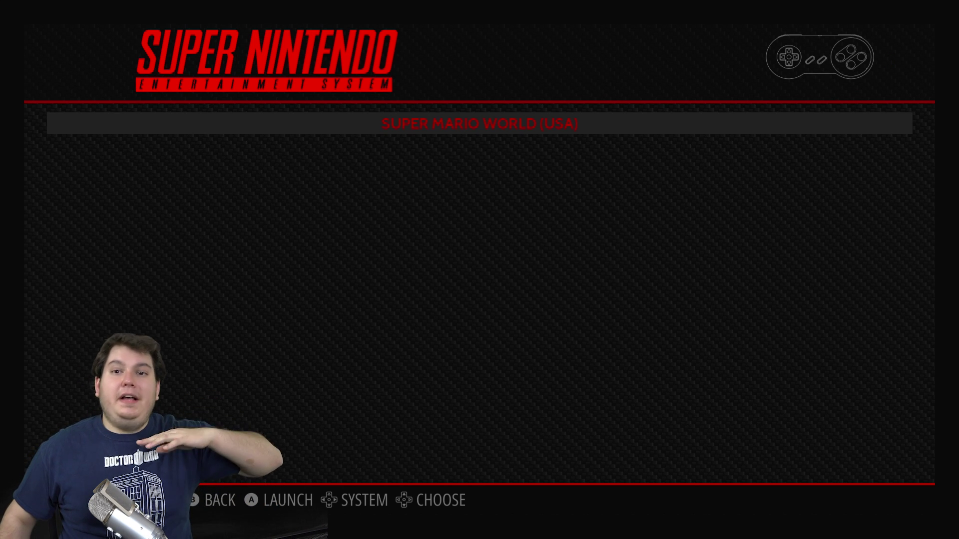
key(Down)
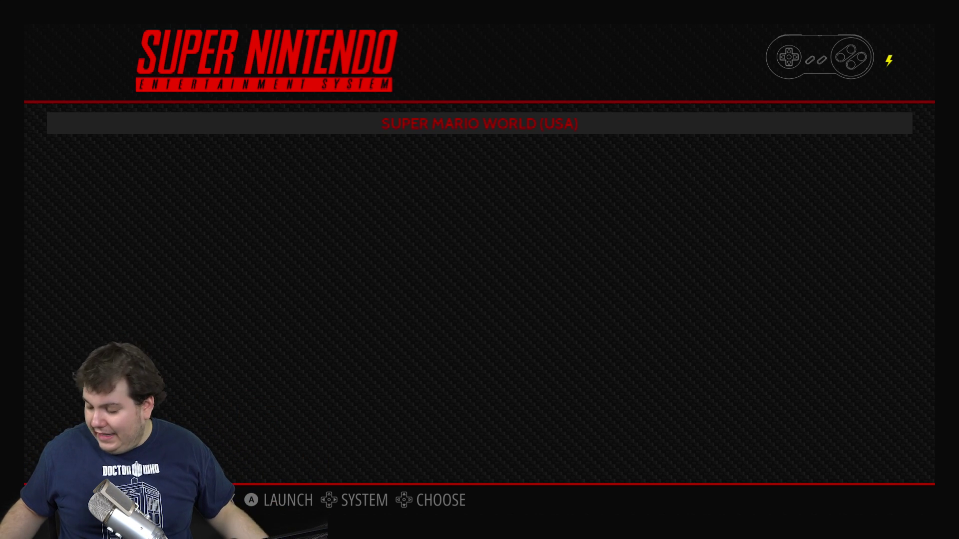
key(Return)
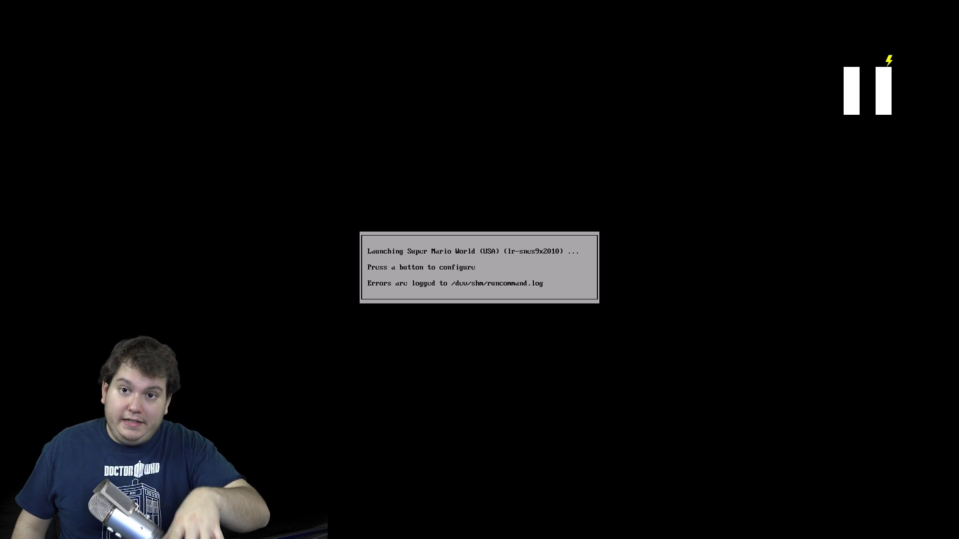
Step: Open the runcommand menu, review the emulator, video mode and RetroArch config options, then launch the game
key(Return)
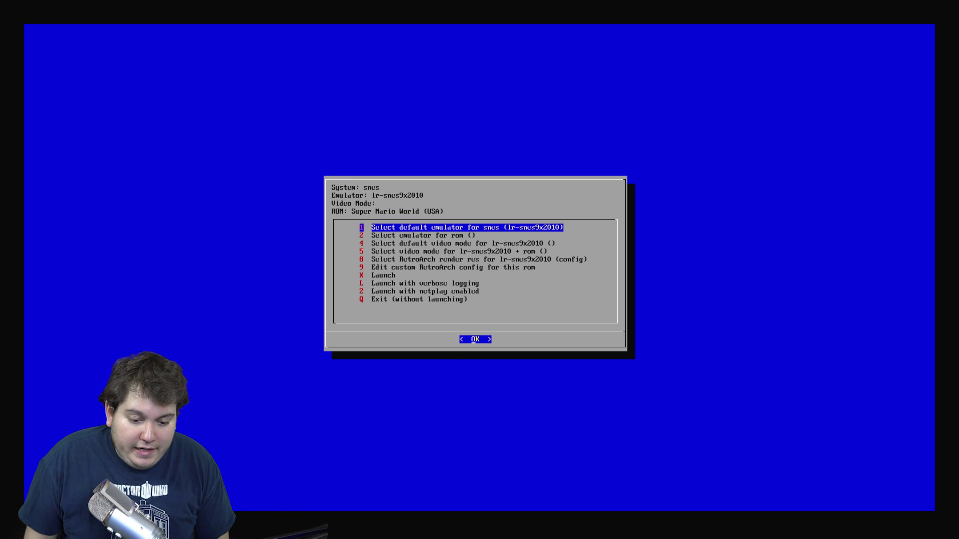
key(Down)
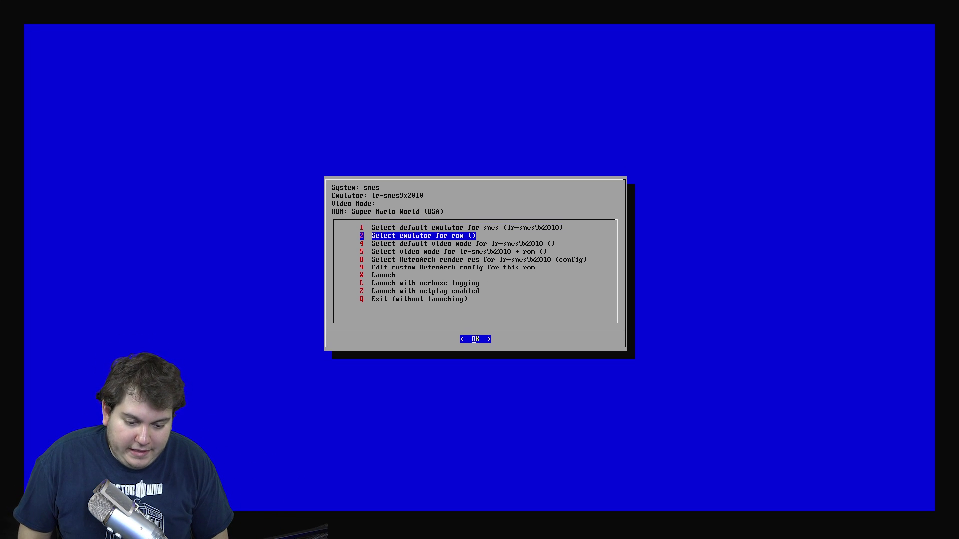
key(Down)
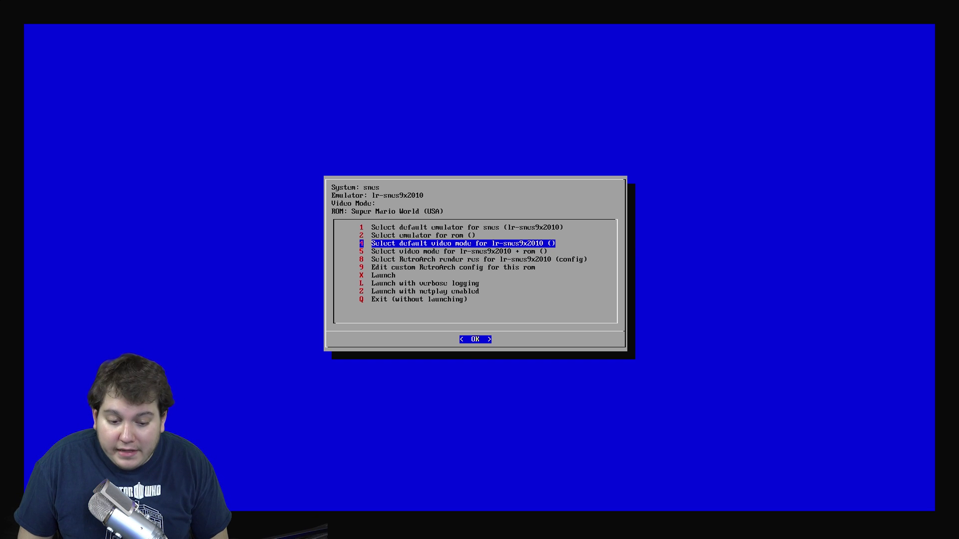
key(Down)
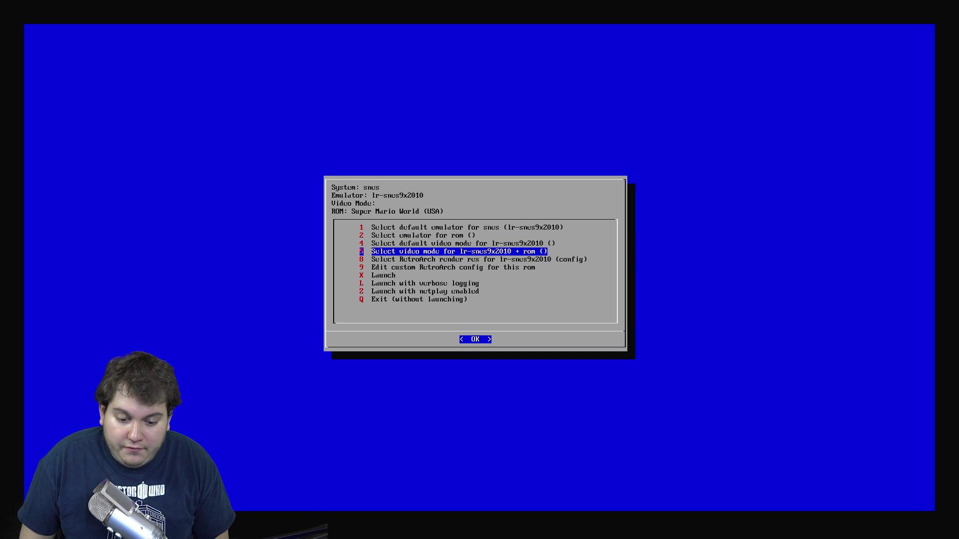
key(Down)
key(Down)
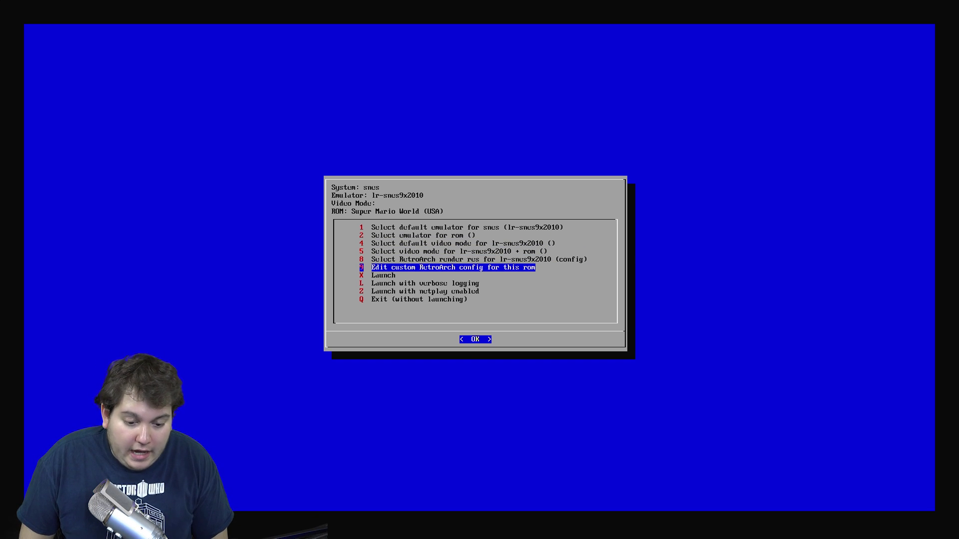
key(Down)
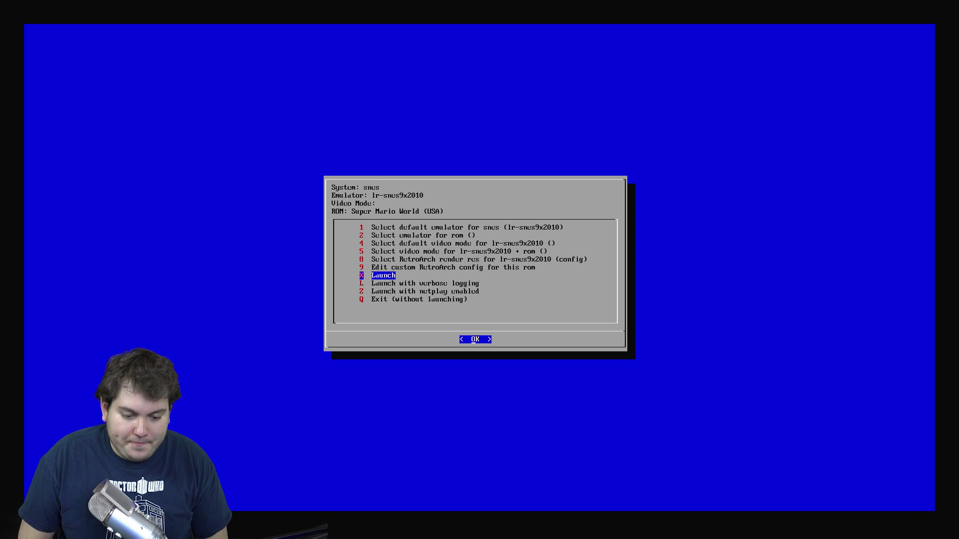
key(Return)
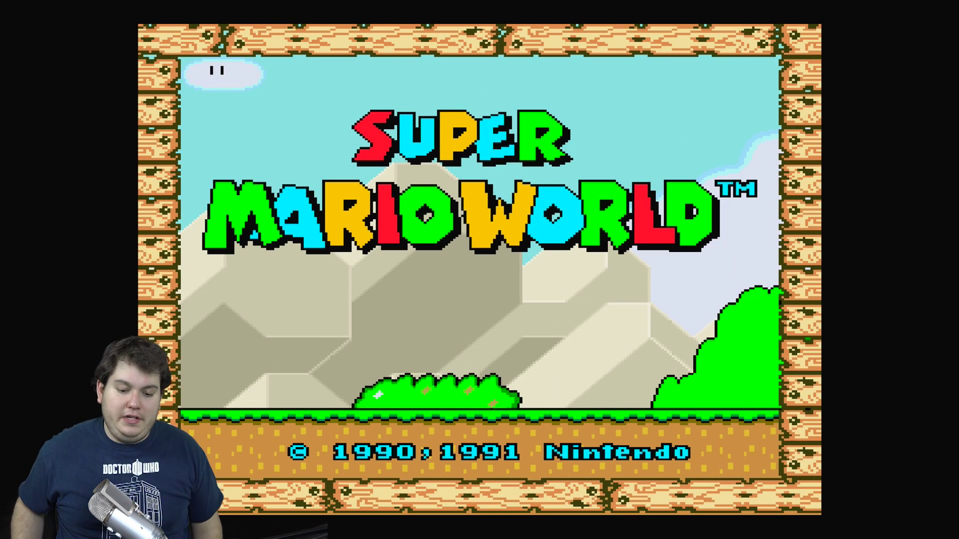
Step: Skip past the Super Mario World title screen with Start
key(Return)
key(Return)
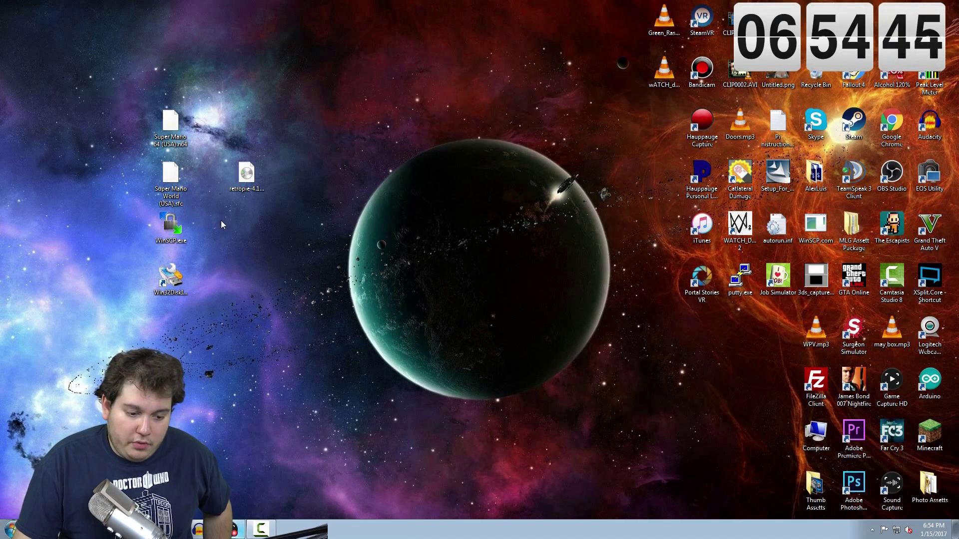
Step: Log WinSCP into the Pi at 192.168.0.20 with its user name and password, accepting the host key
double_click(170, 226)
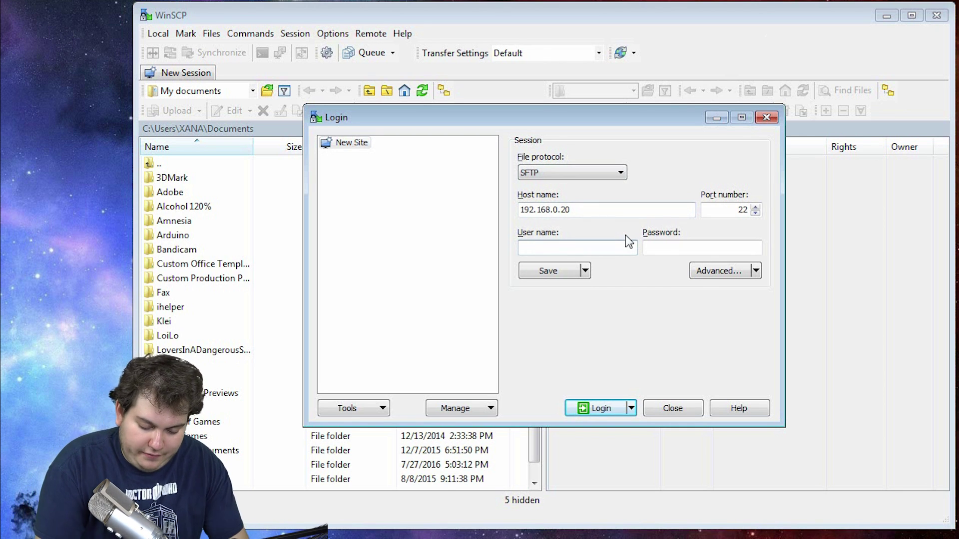
text(pi)
key(Tab)
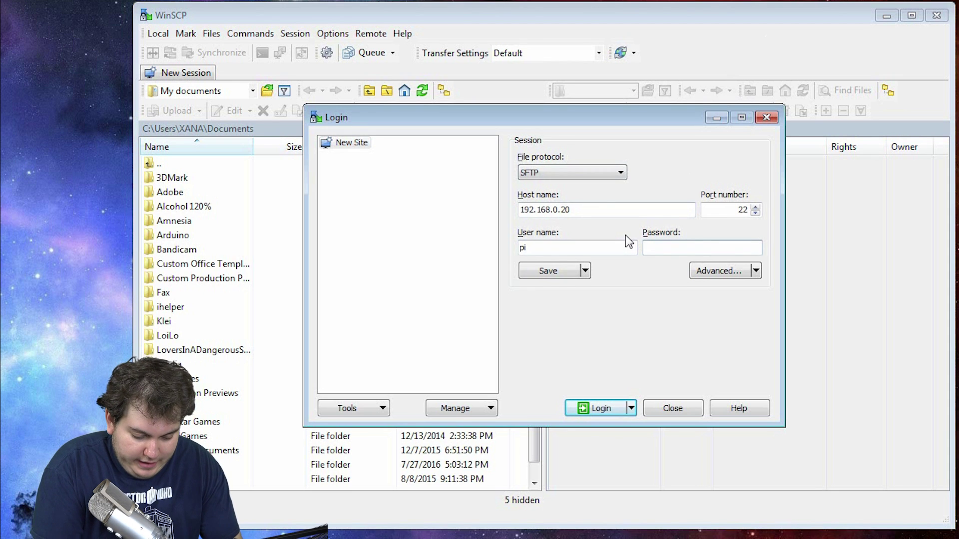
text(raspberry)
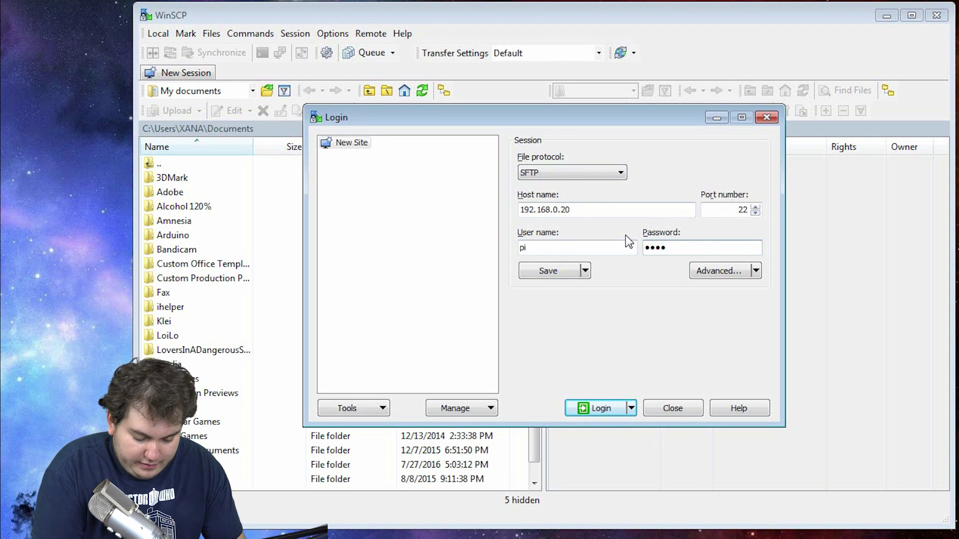
click(601, 408)
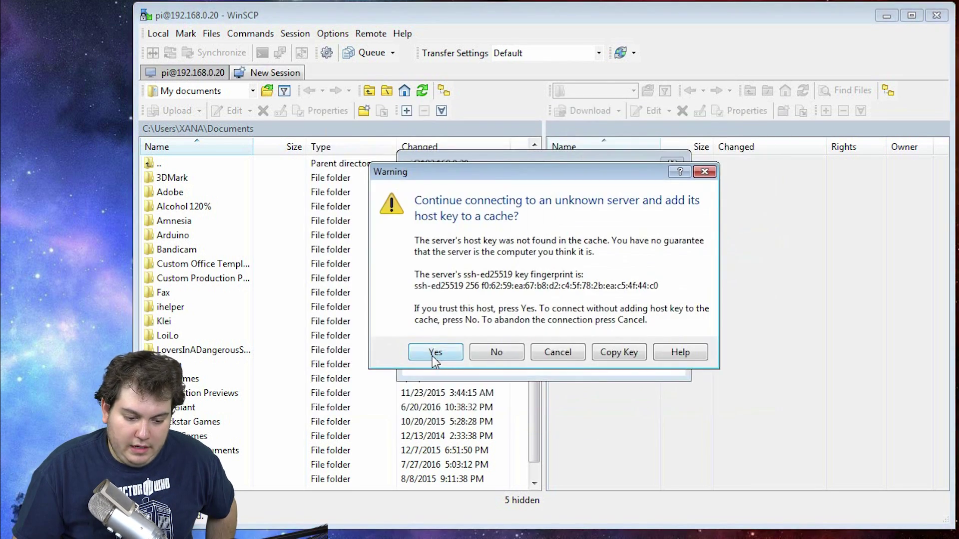
click(432, 354)
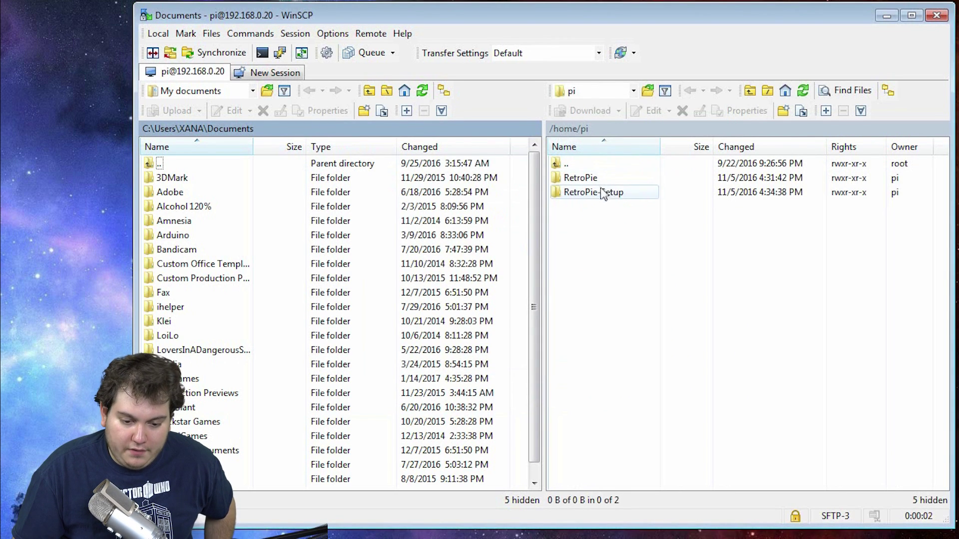
Step: Navigate the Pi's remote pane to RetroPie/roms/n64
click(600, 205)
double_click(580, 179)
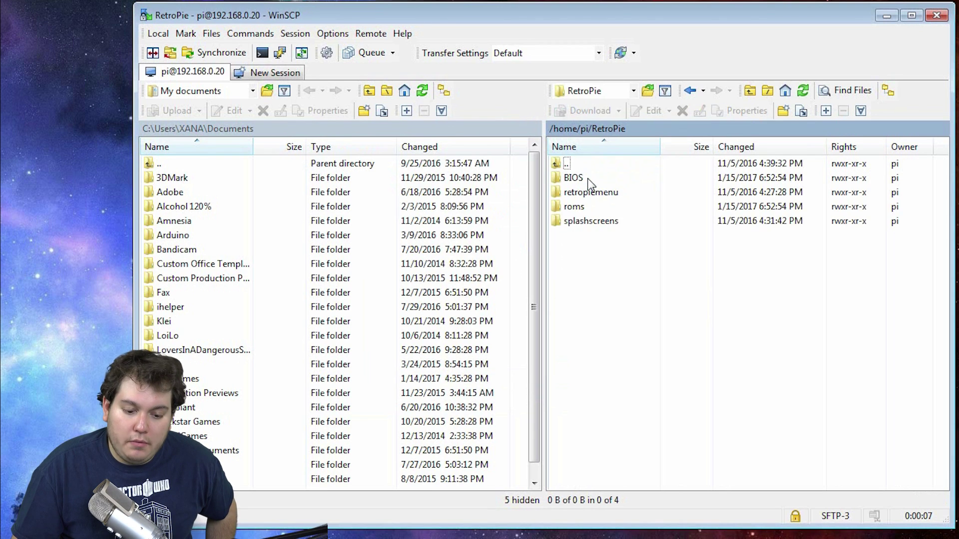
double_click(585, 206)
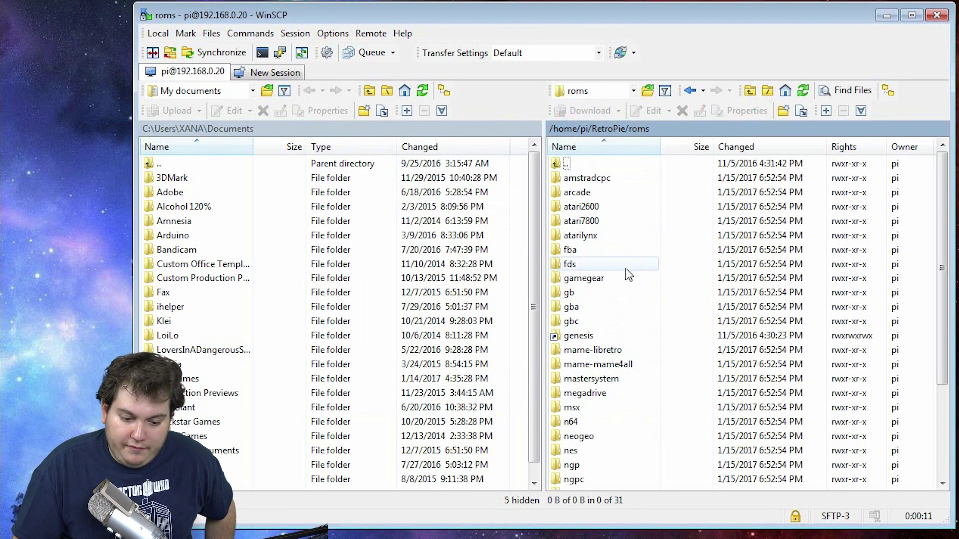
scroll(634, 272, down, 4)
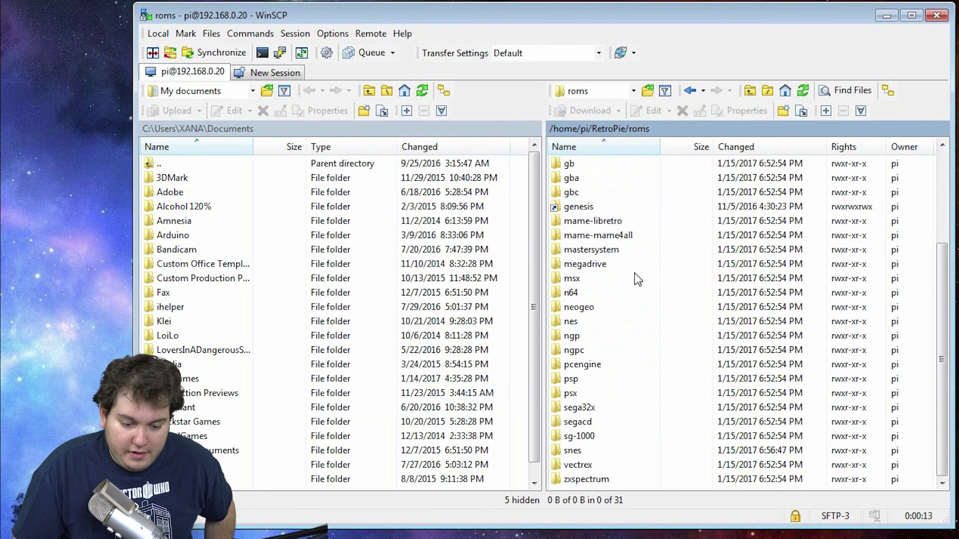
scroll(634, 273, up, 3)
scroll(631, 289, down, 1)
scroll(621, 294, down, 1)
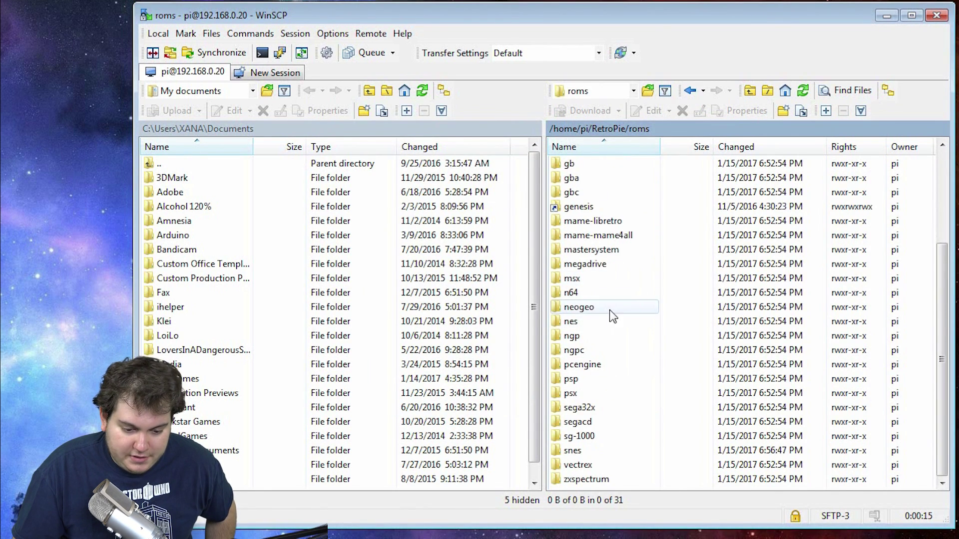
double_click(592, 295)
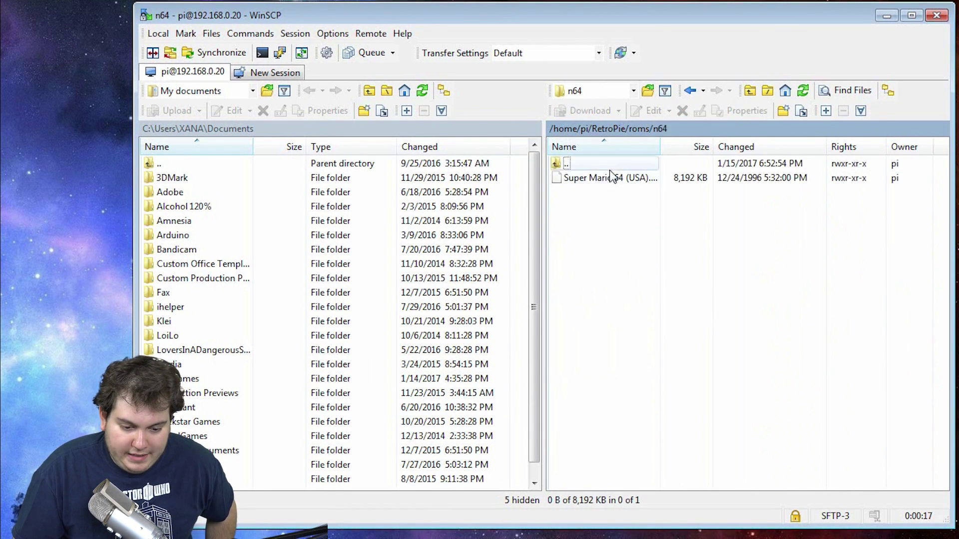
Step: Delete Super Mario 64 (USA).n64, confirm the deletion, and close WinSCP
key(Delete)
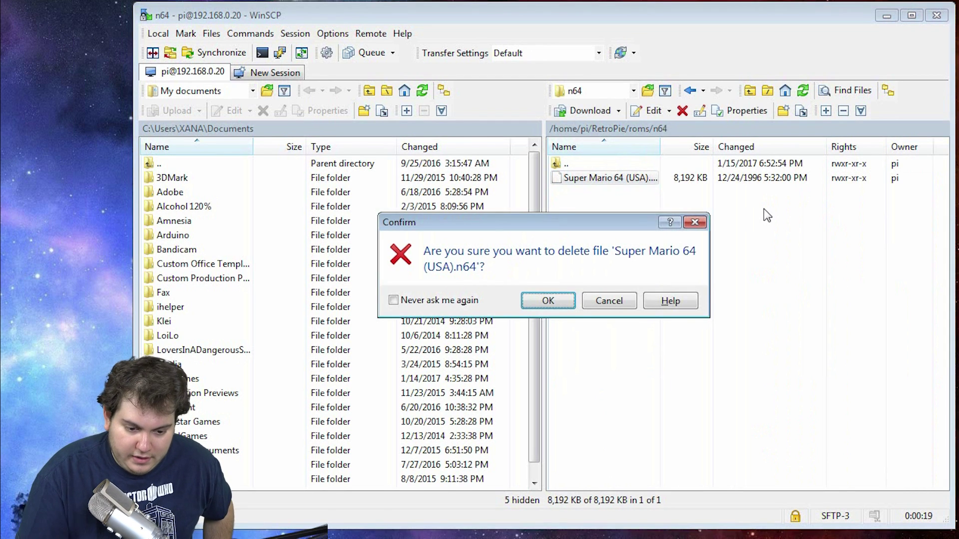
click(546, 301)
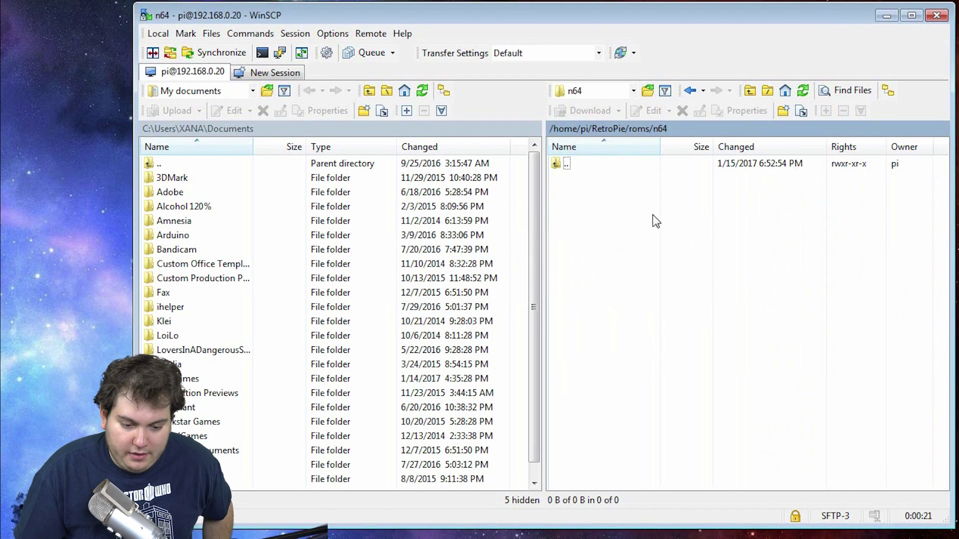
click(937, 16)
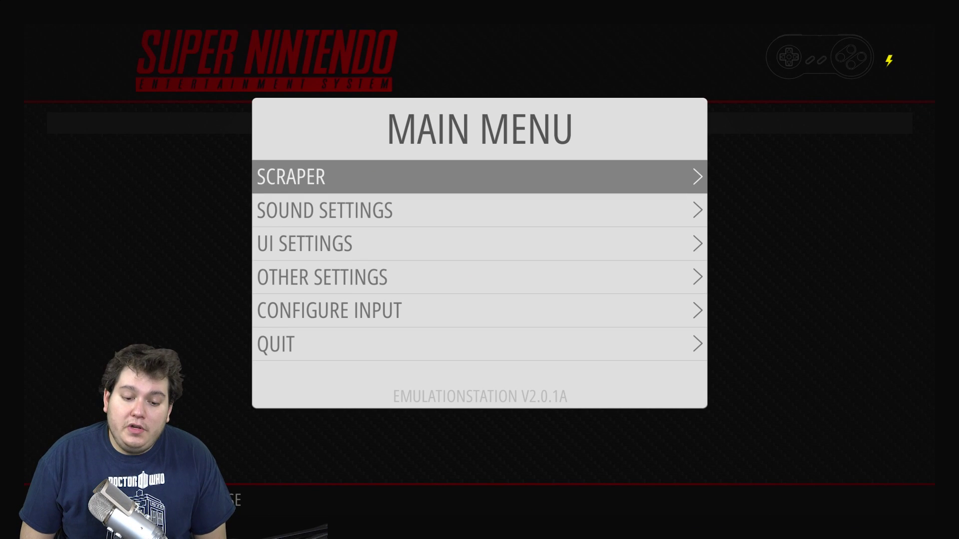
Step: Open the Quit options in the EmulationStation main menu to restart the front end
key(Down)
key(Down)
key(Down)
key(Down)
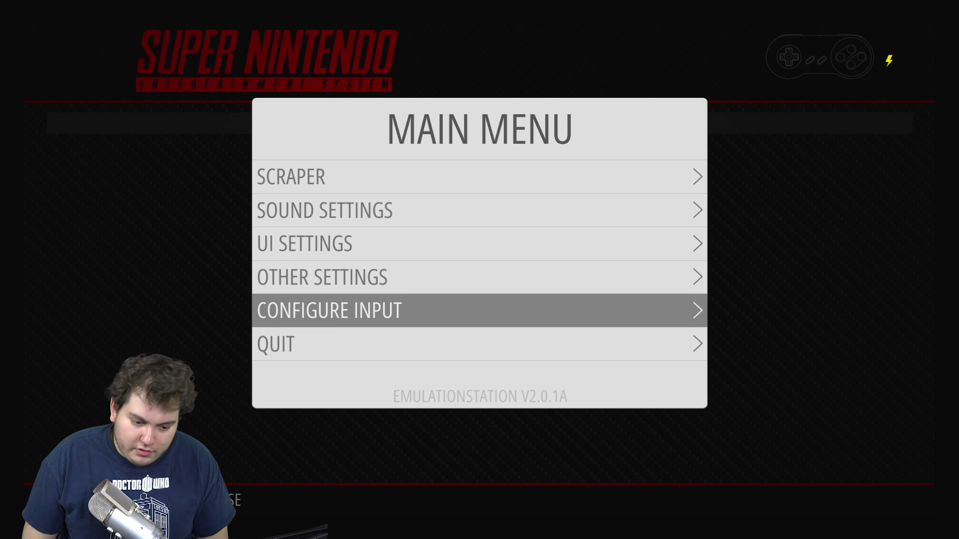
key(Down)
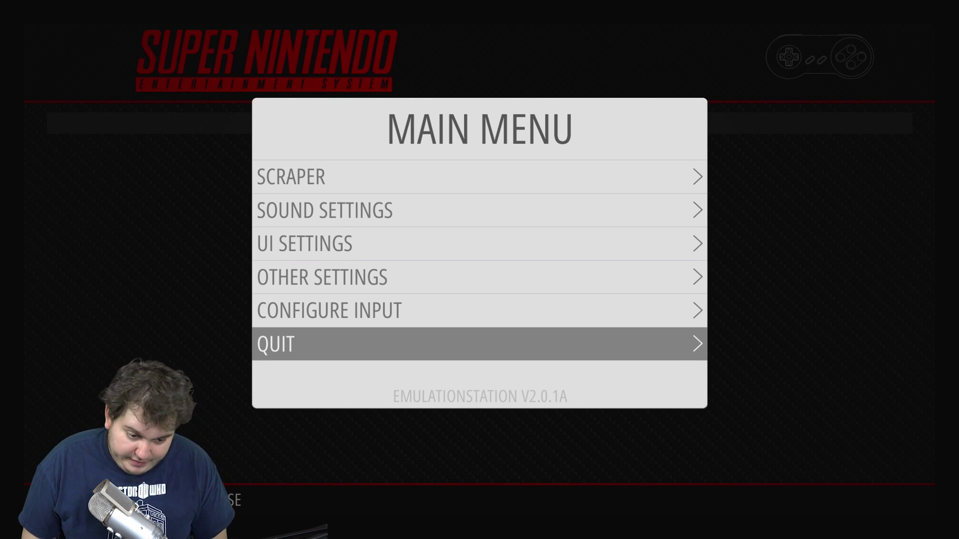
key(Return)
key(Return)
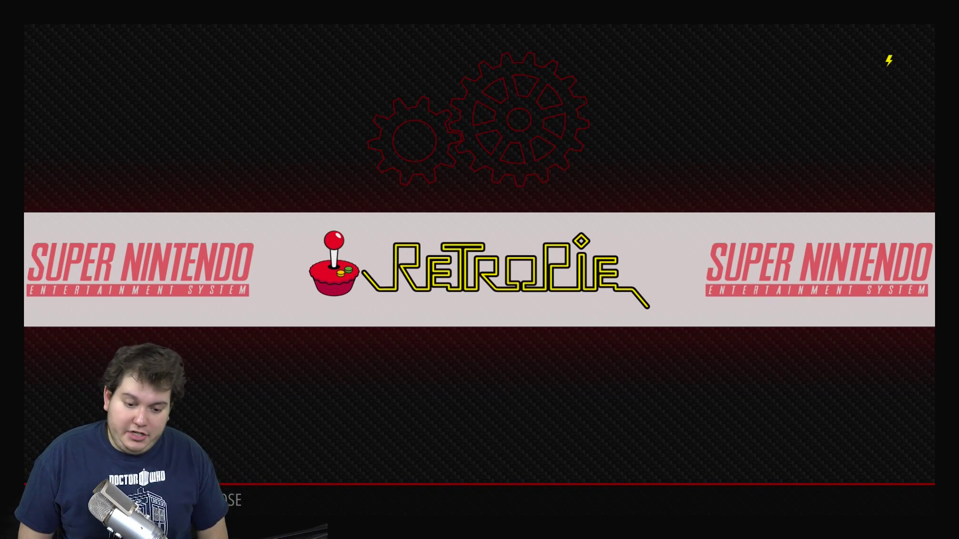
key(Right)
key(Left)
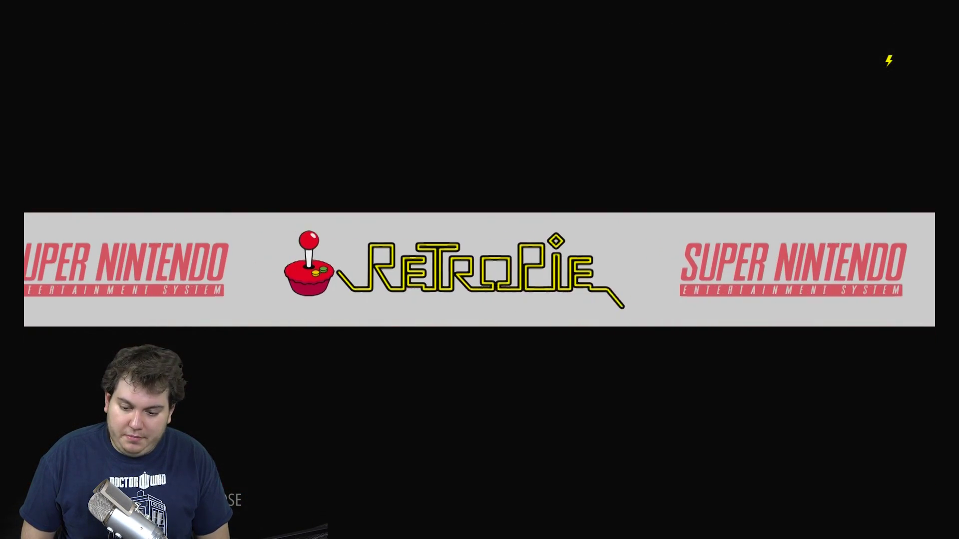